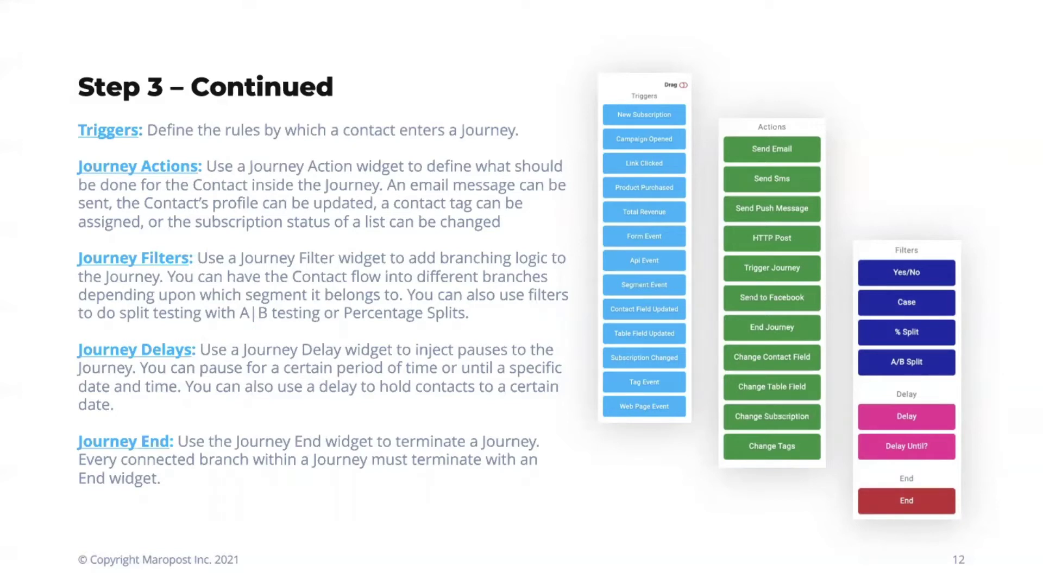
key(Right)
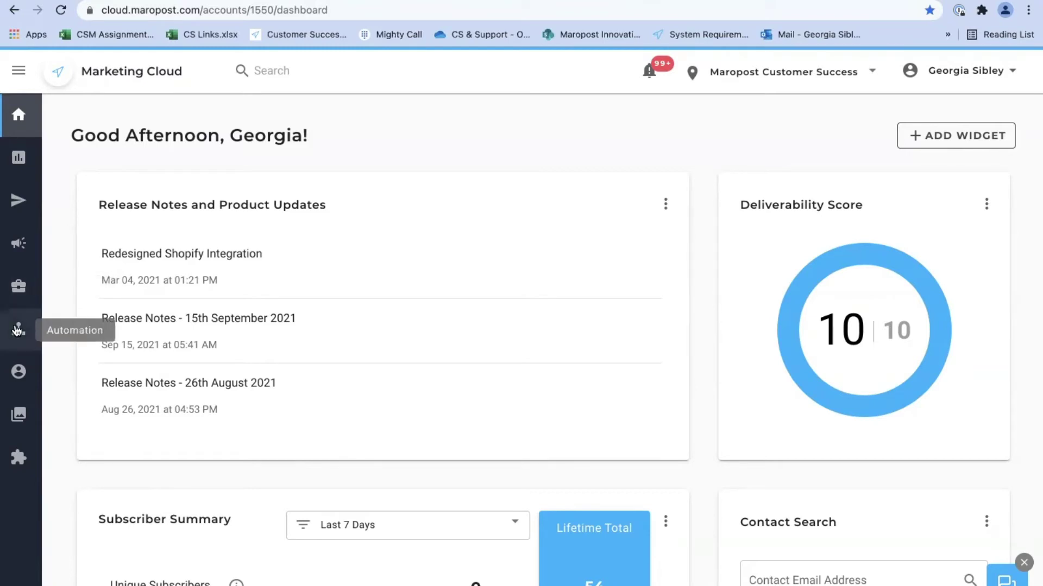
- Create a new automation journey named "Example" followed by the presenter's short first name, with Enabled Journey switched off
click(18, 329)
click(35, 371)
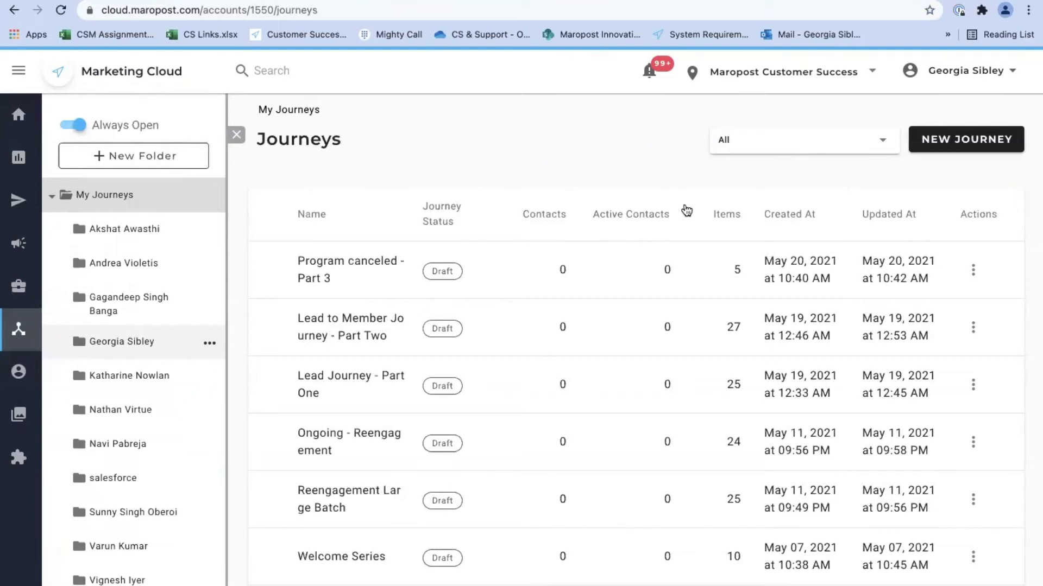
click(962, 142)
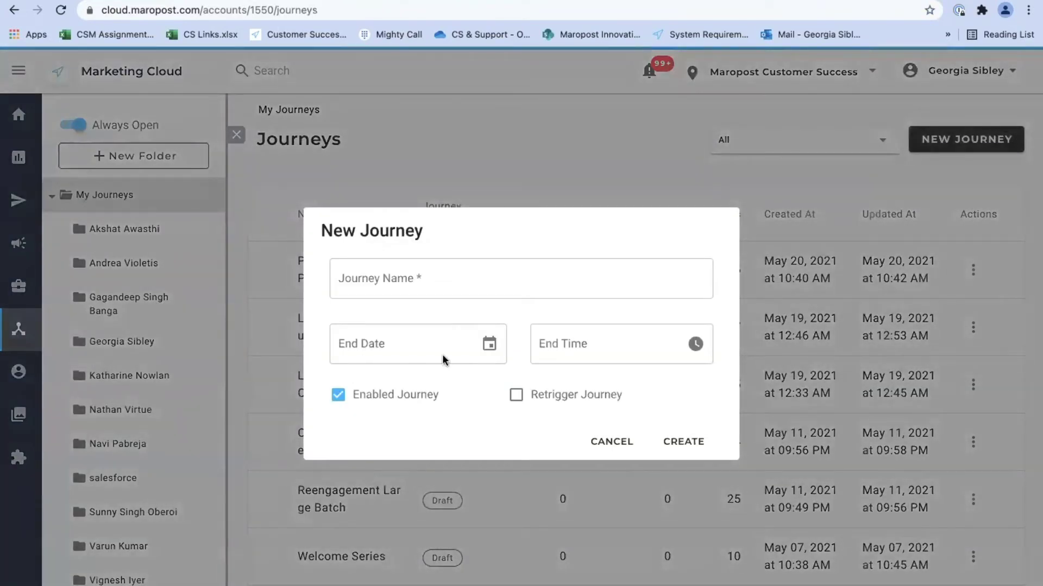
click(392, 279)
text(E)
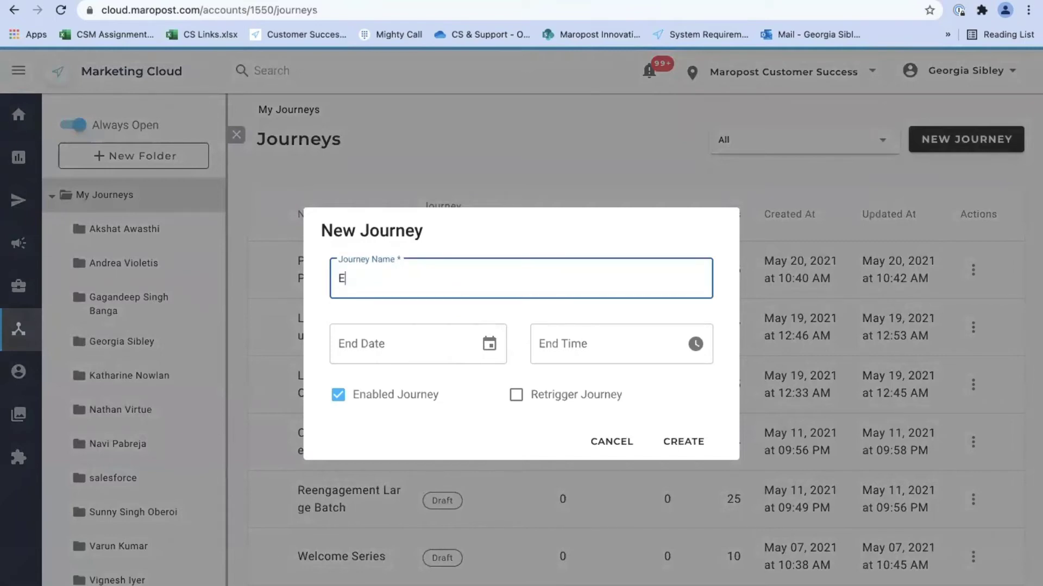
text(xample -Kat)
click(363, 387)
click(363, 387)
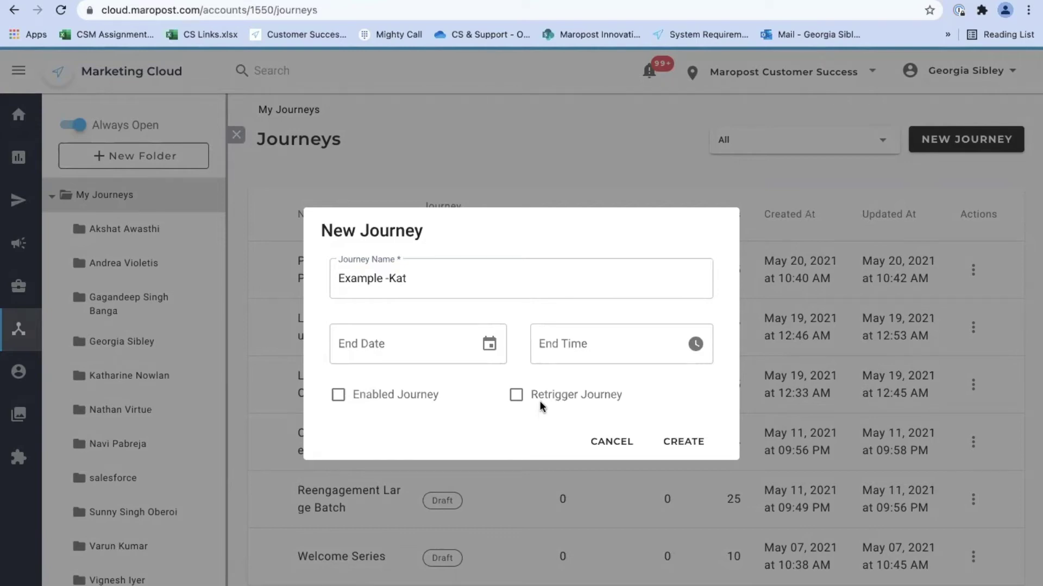
click(683, 451)
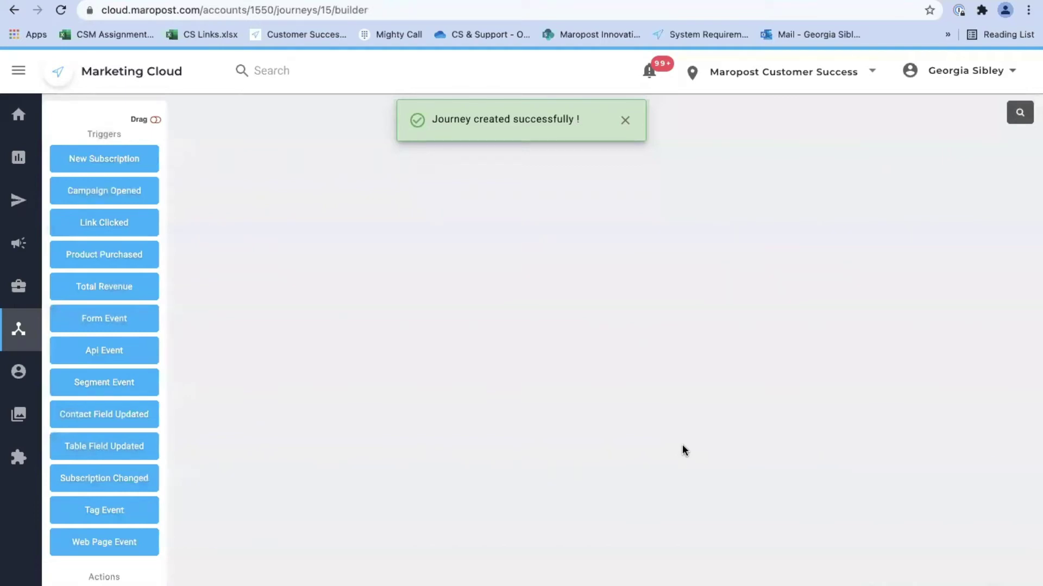
- Place a New Subscription trigger at the start of the journey and choose the Acquisition Builder Submits list for it
click(128, 158)
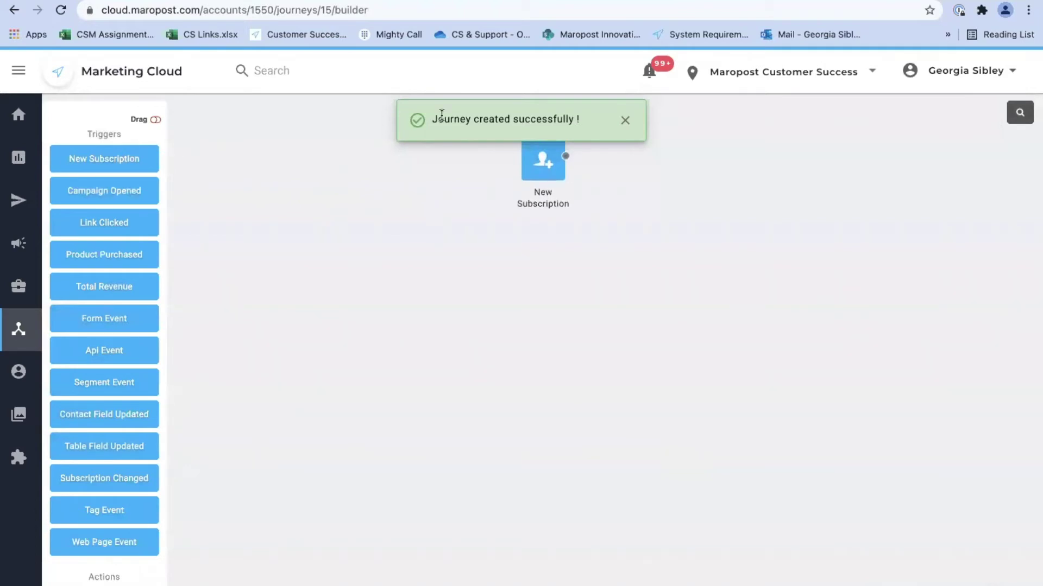
drag(542, 158, 281, 296)
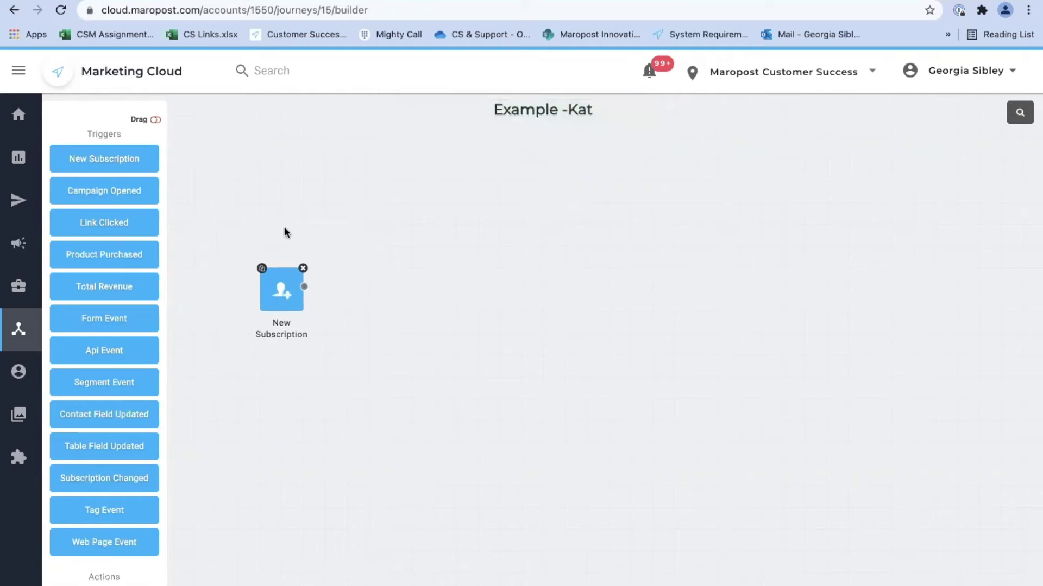
double_click(287, 301)
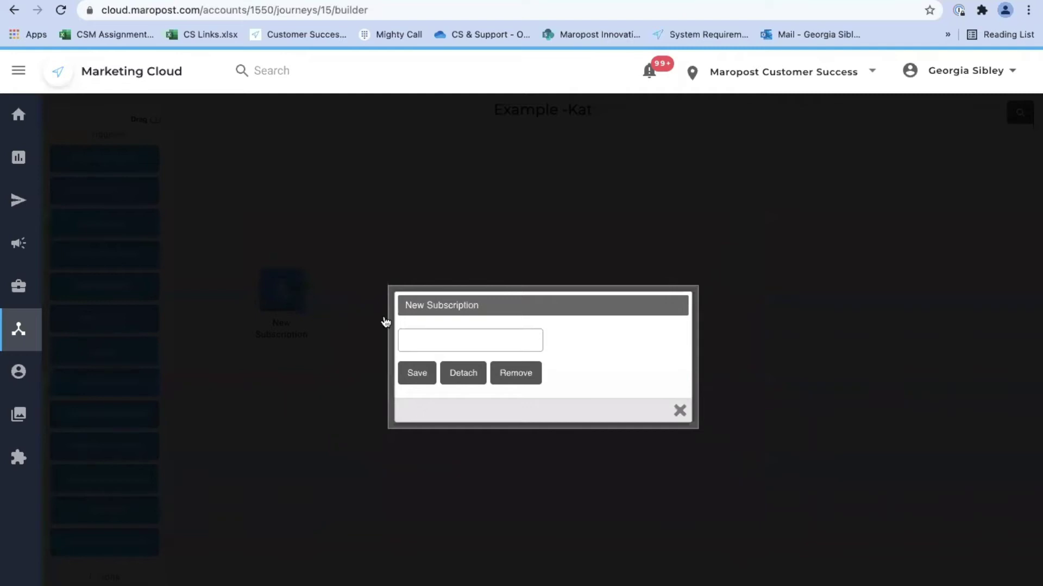
click(421, 343)
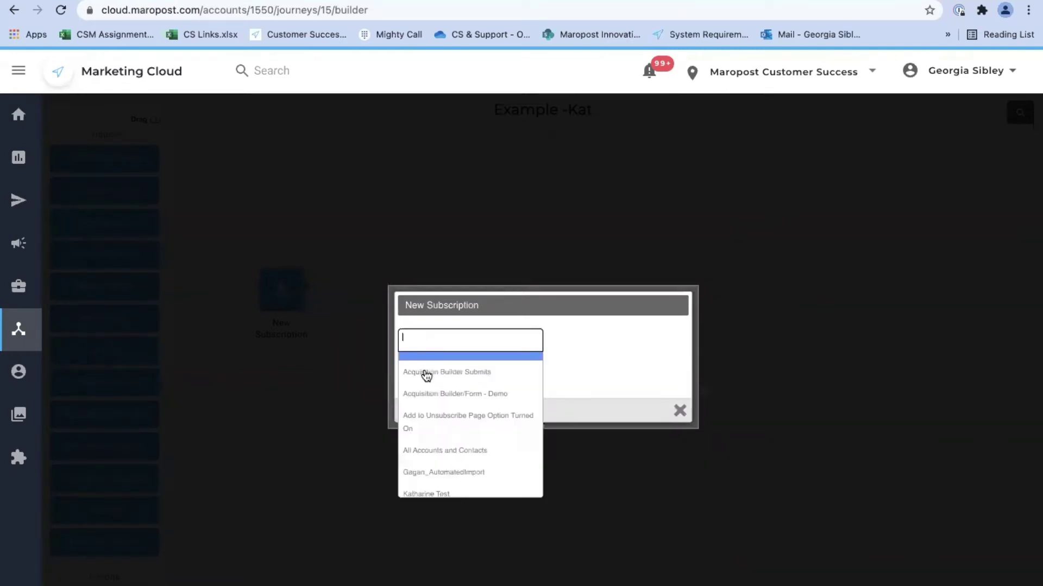
click(421, 372)
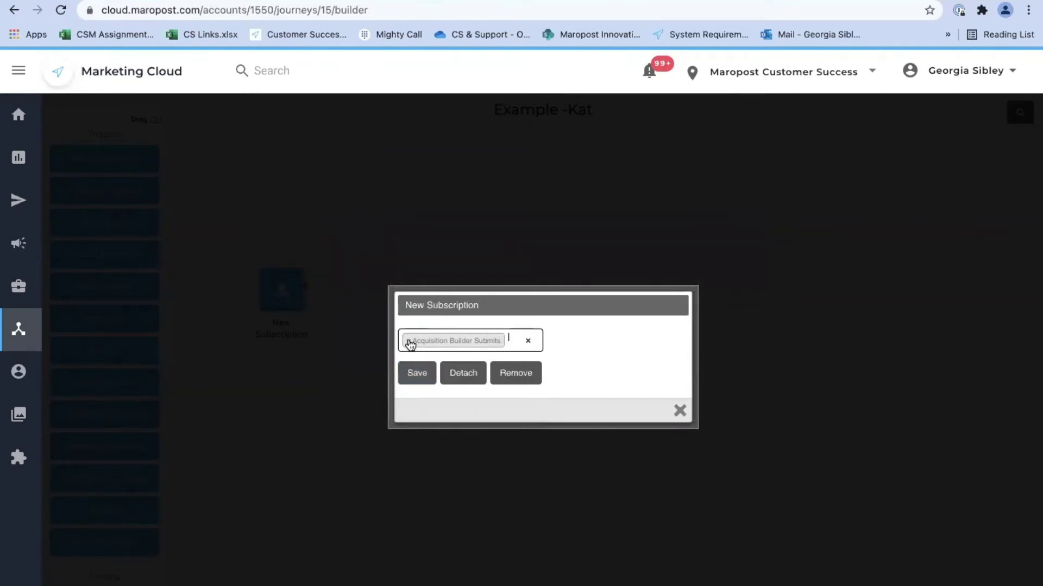
click(326, 358)
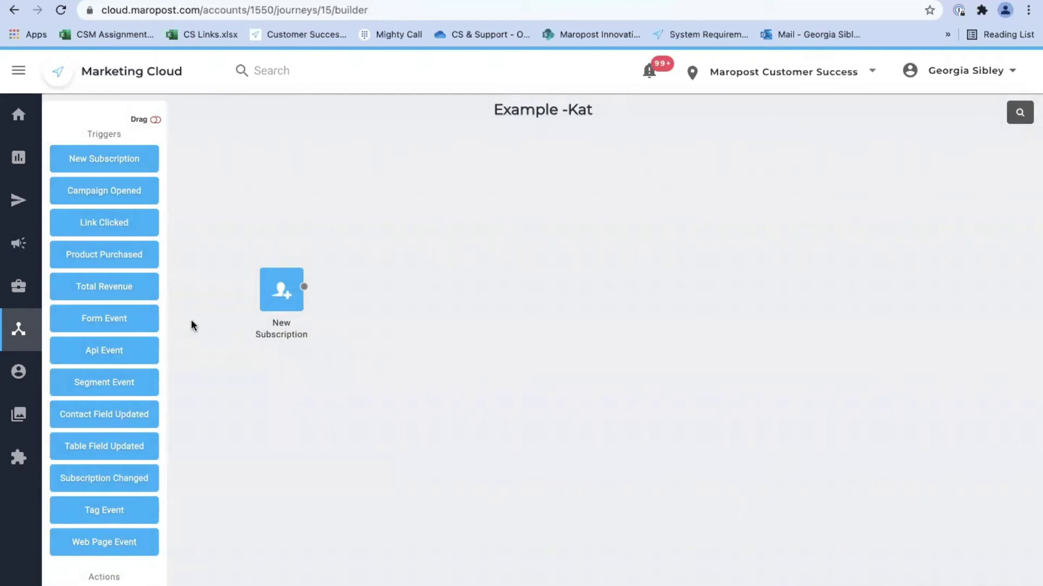
- Add a Send Email action beside the New Subscription trigger and connect the trigger to it
scroll(102, 567, down, 1)
scroll(103, 566, down, 3)
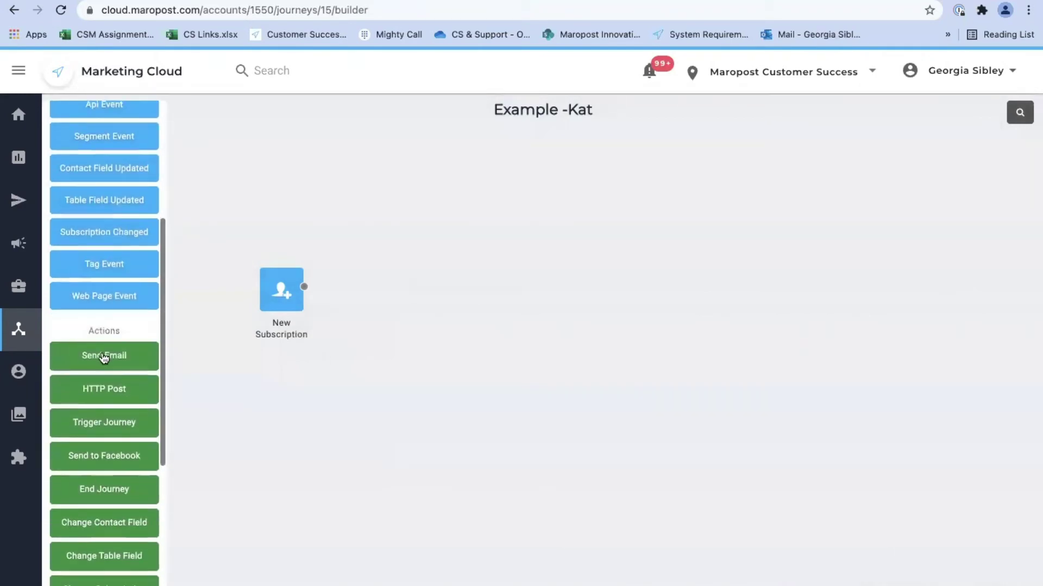
scroll(106, 300, down, 2)
drag(106, 282, 406, 296)
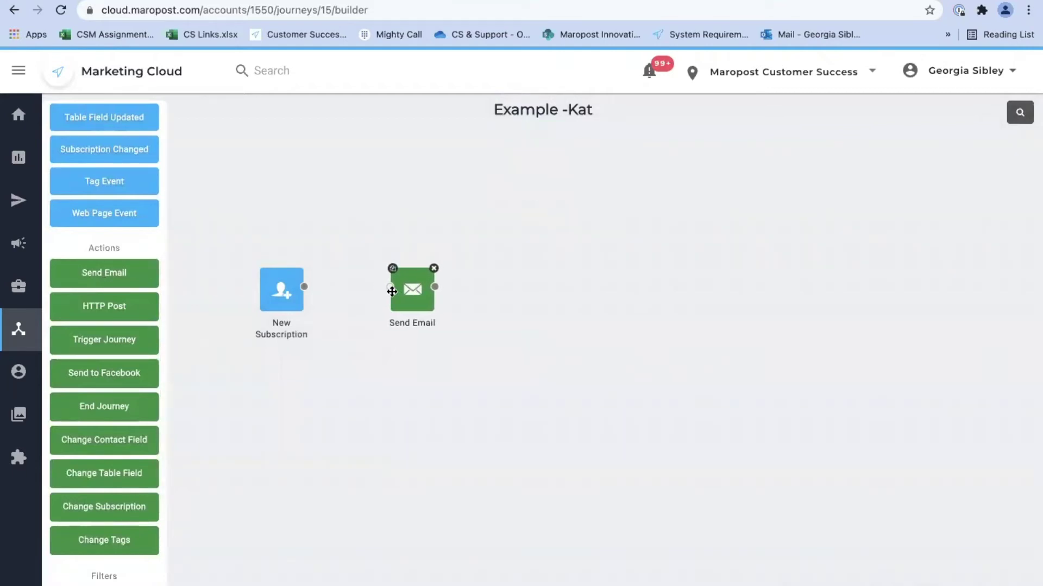
drag(304, 288, 390, 287)
- Open the Send Email action's settings and choose the "No tracking tag test" content for the email
double_click(416, 294)
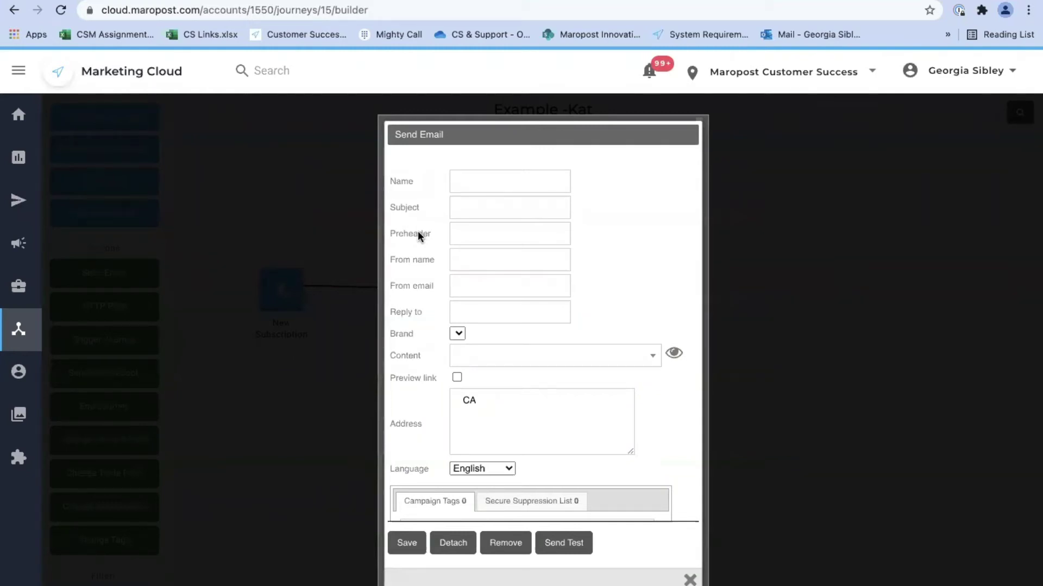
click(492, 175)
click(473, 201)
scroll(431, 304, down, 1)
click(474, 311)
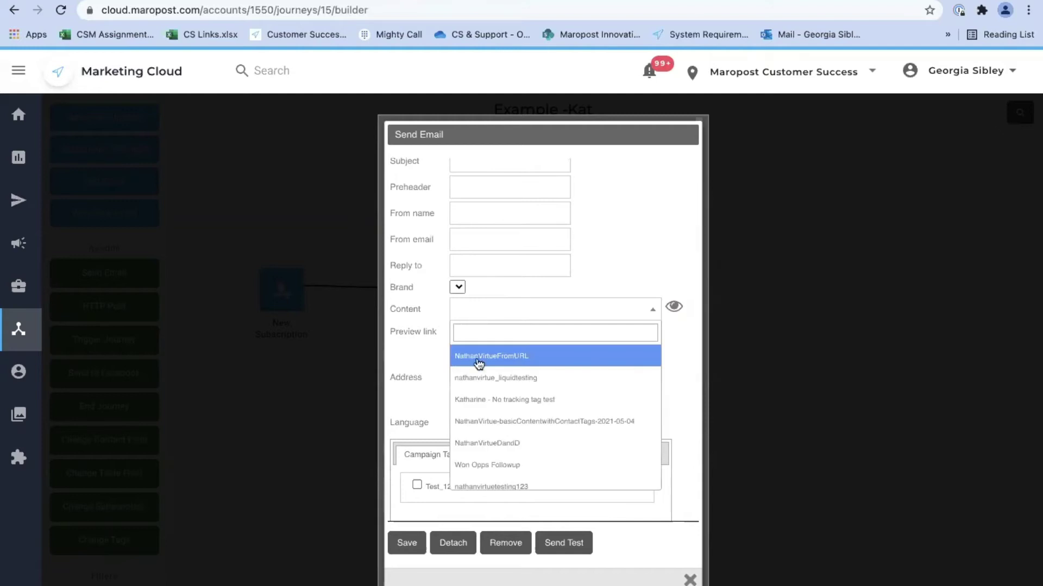
click(475, 402)
- Examine the remaining Send Email settings, including language, campaign tags and test email options, and leave the dialog
scroll(425, 376, down, 2)
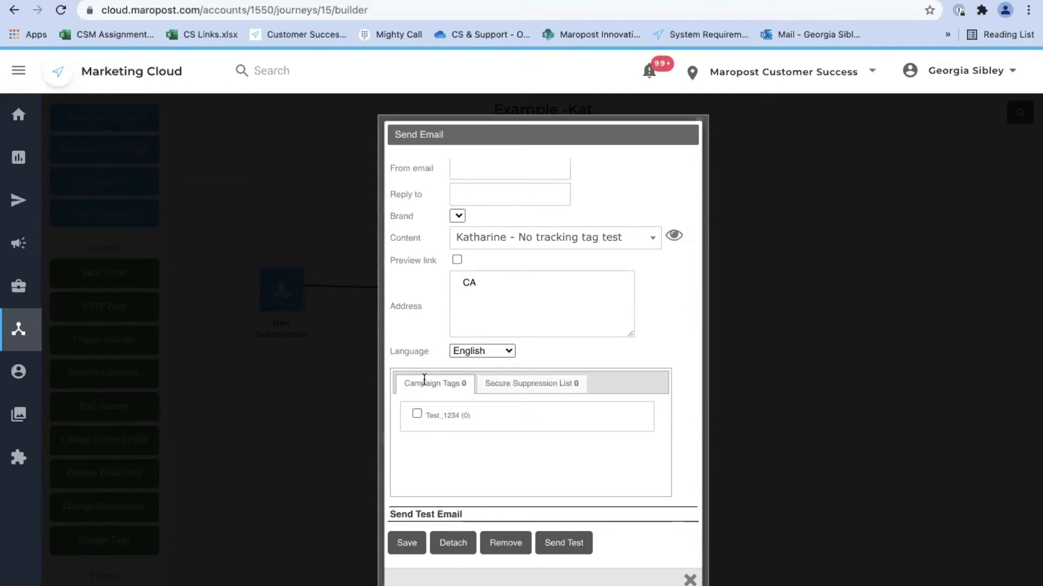
scroll(425, 380, down, 3)
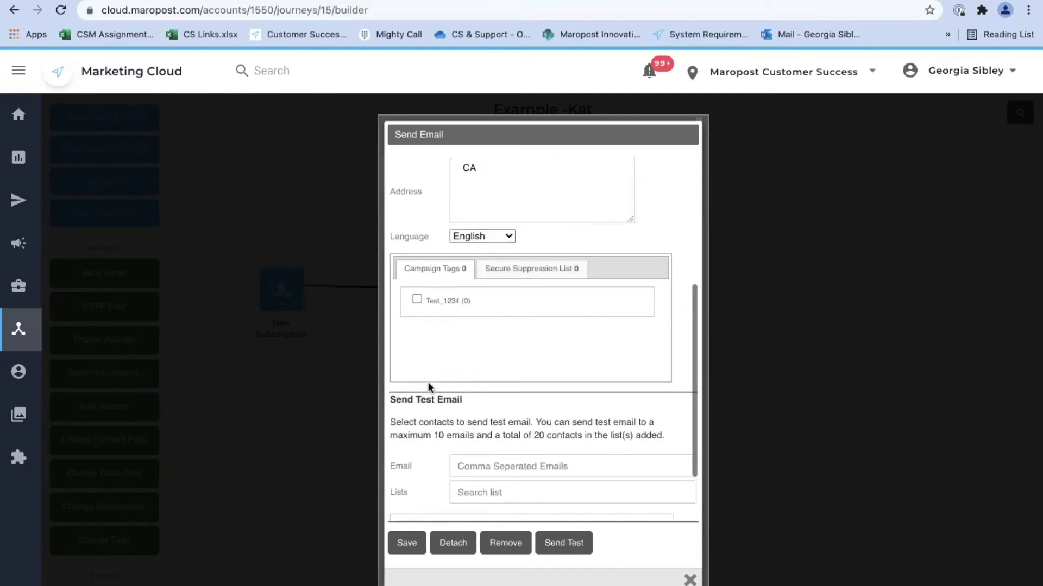
scroll(428, 387, down, 2)
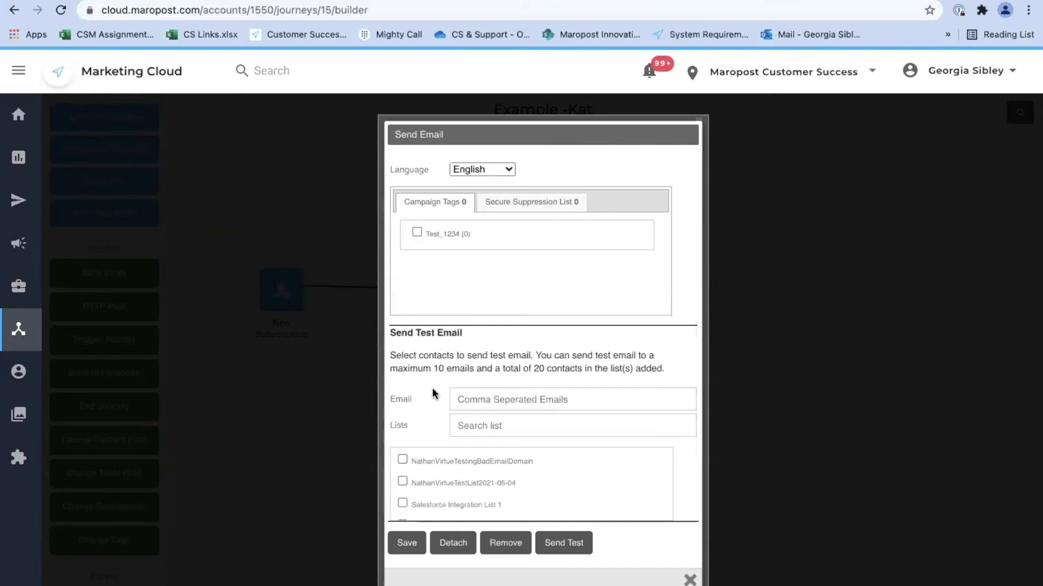
scroll(432, 388, down, 1)
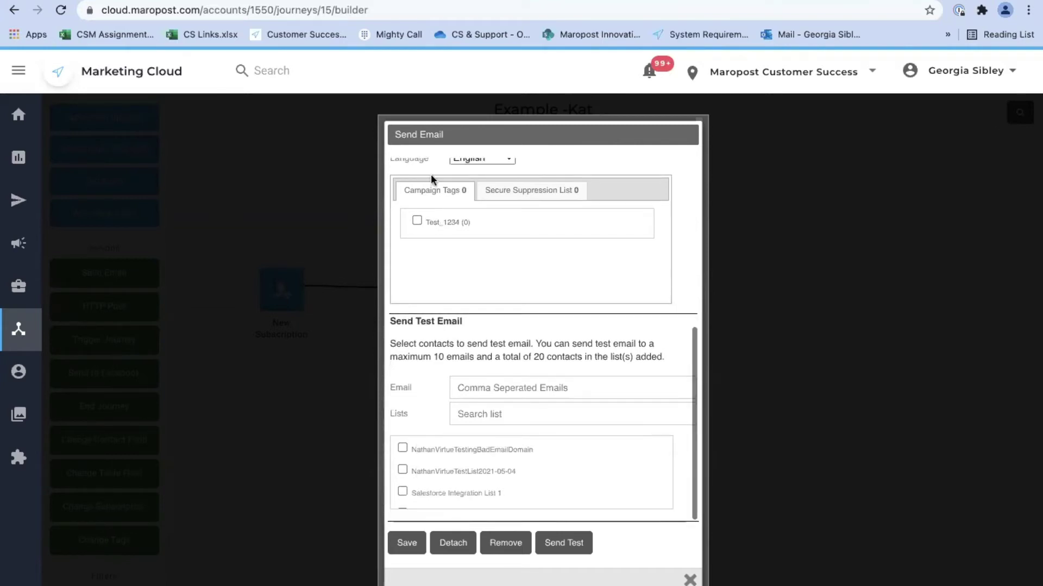
scroll(431, 173, up, 3)
scroll(431, 174, up, 6)
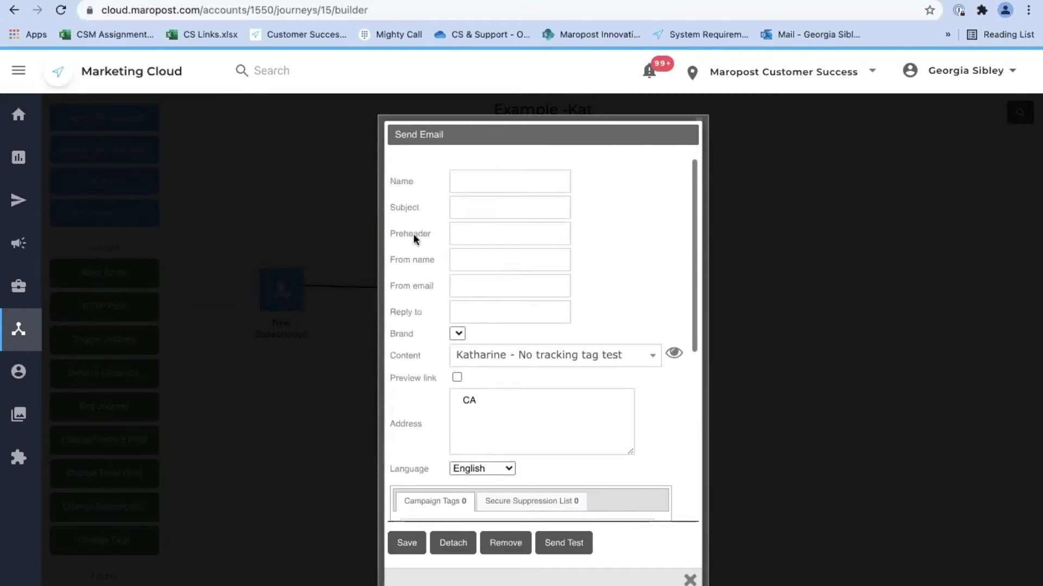
click(335, 453)
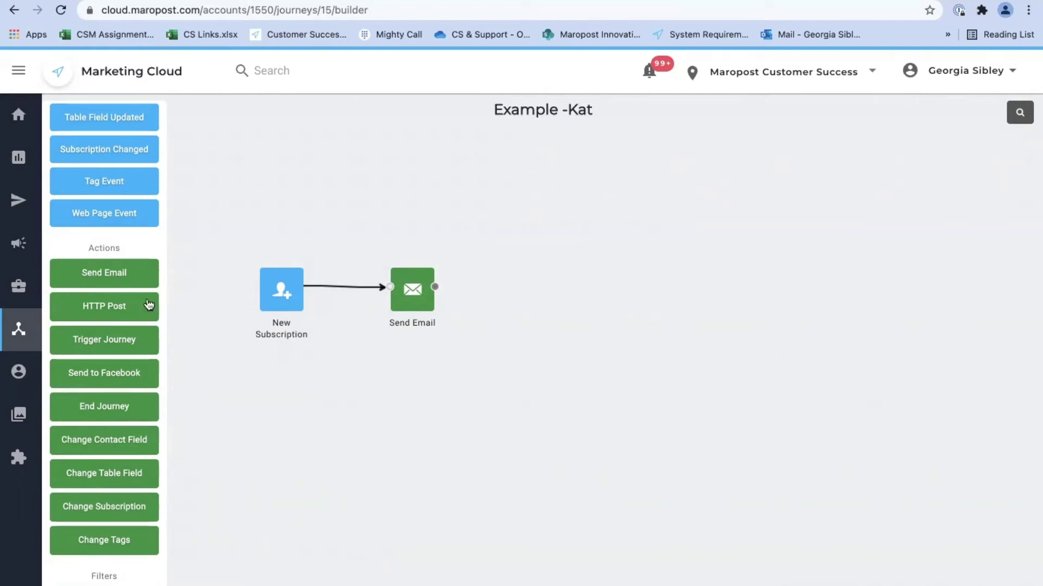
- Add a Delay widget after the Send Email action and connect the email to it
scroll(116, 365, down, 5)
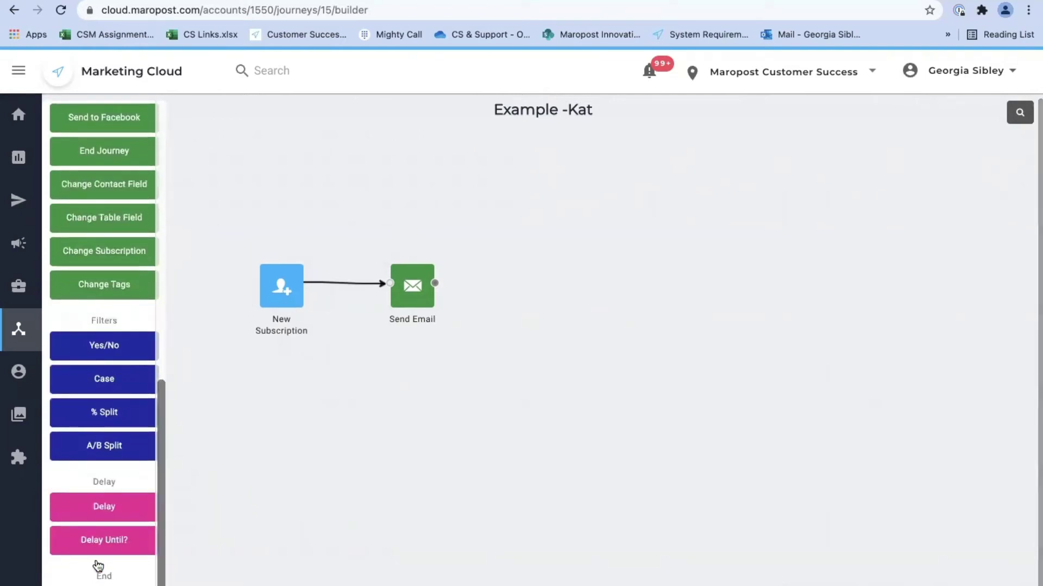
click(109, 513)
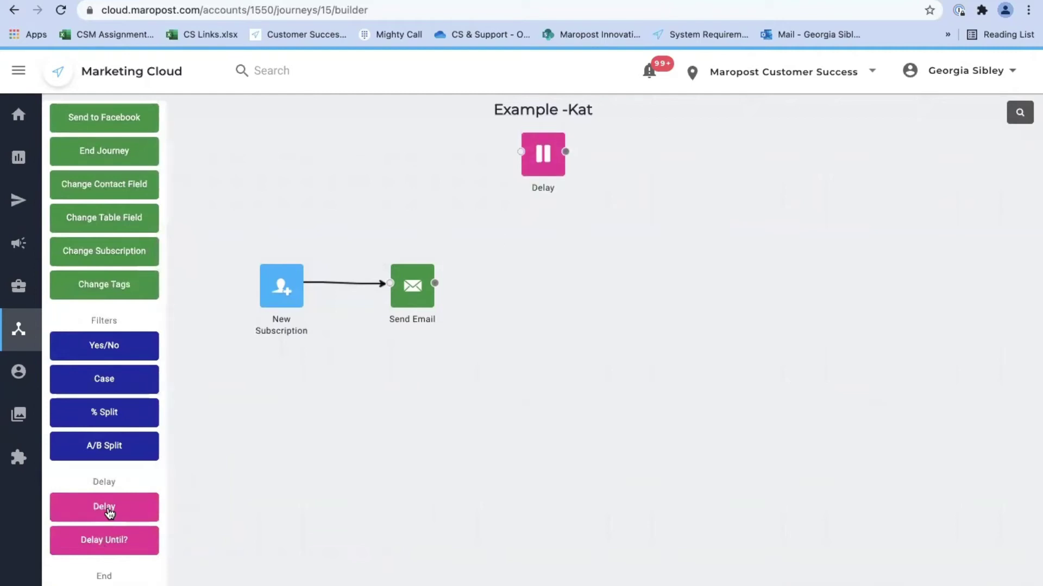
drag(541, 158, 519, 293)
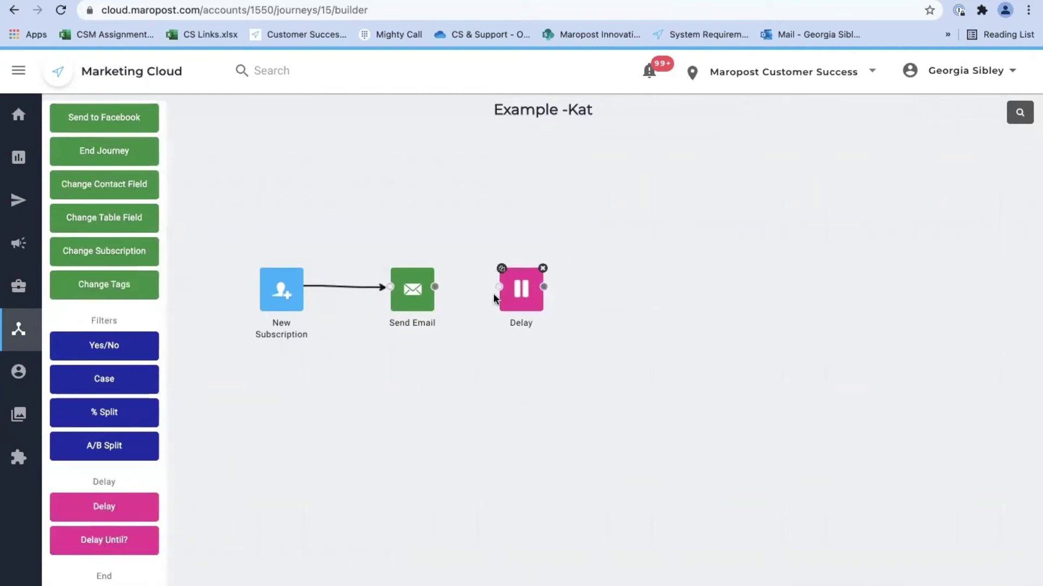
drag(435, 287, 498, 287)
- Set the Delay widget to 2 days and save it
double_click(517, 291)
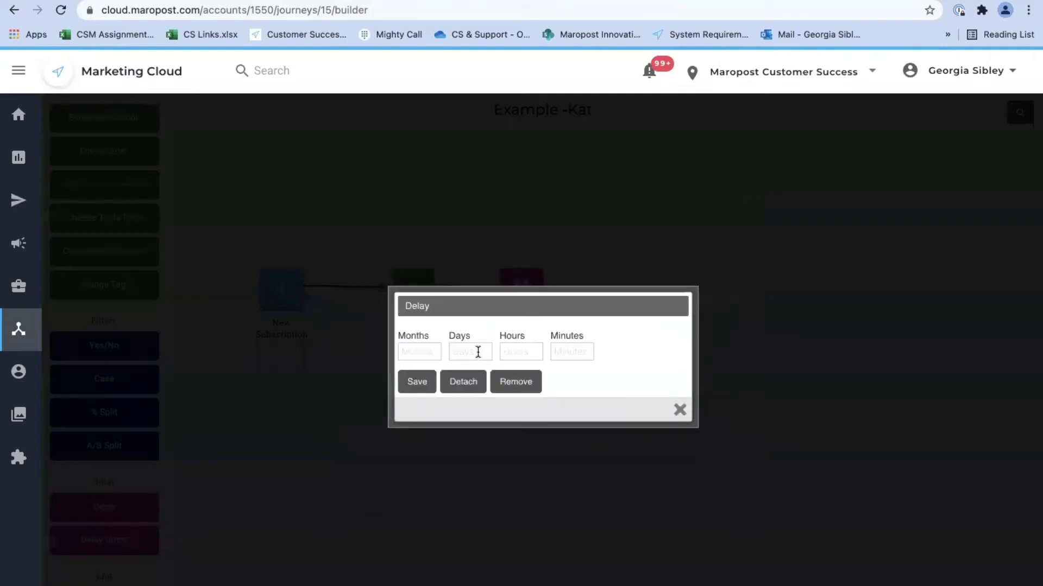
click(476, 352)
text(2)
click(417, 381)
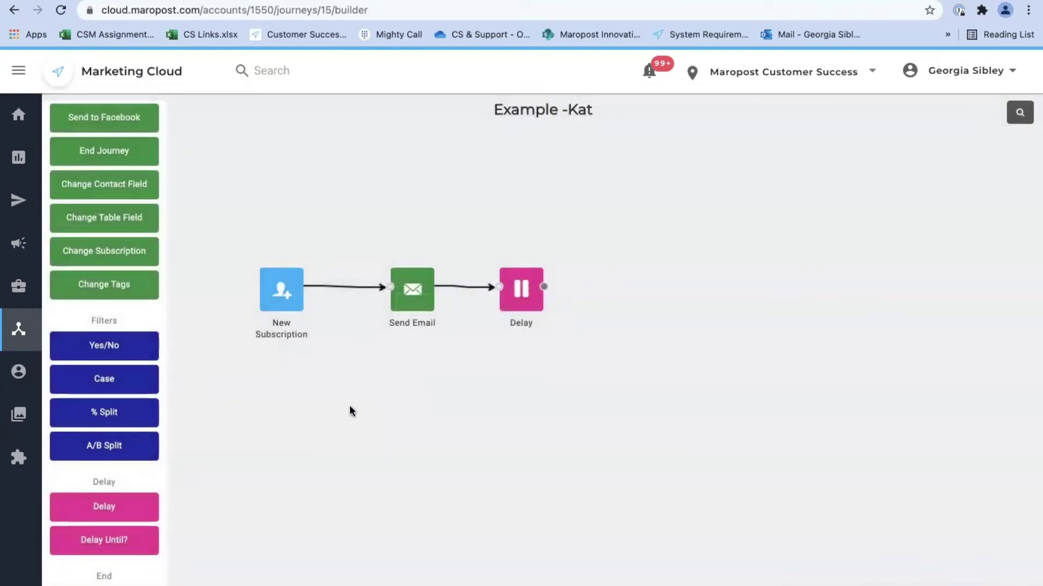
- Add a second Send Email action after the Delay and connect the Delay to it
scroll(116, 231, up, 3)
scroll(114, 223, up, 1)
drag(112, 217, 623, 277)
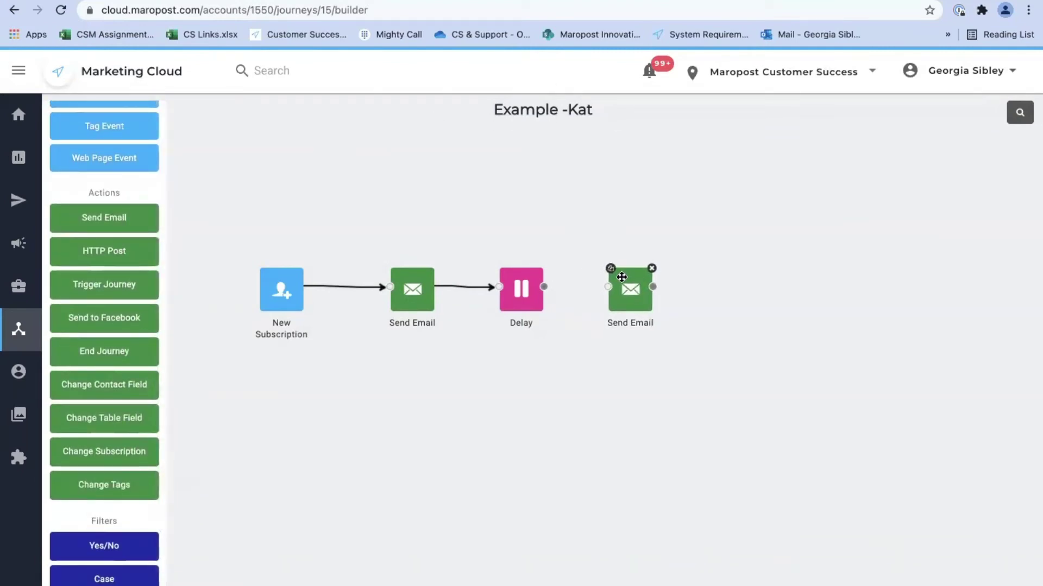
drag(543, 287, 614, 286)
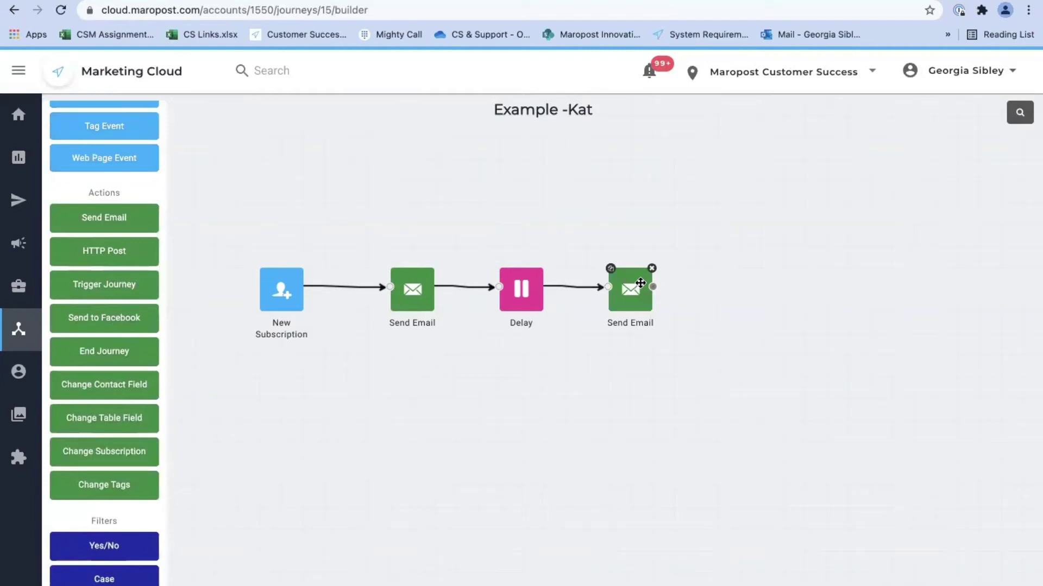
- Rename the second Send Email action as "Welcome email 2"
click(414, 324)
click(414, 324)
click(630, 324)
click(634, 325)
key(super+a)
text(Wel)
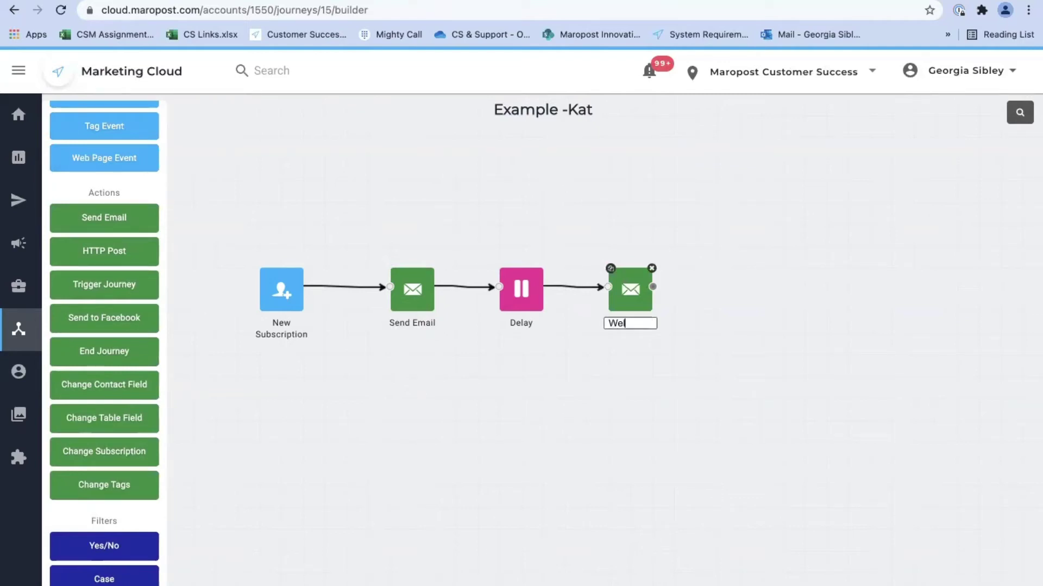
text(come email 2)
click(655, 387)
mouse_move(640, 323)
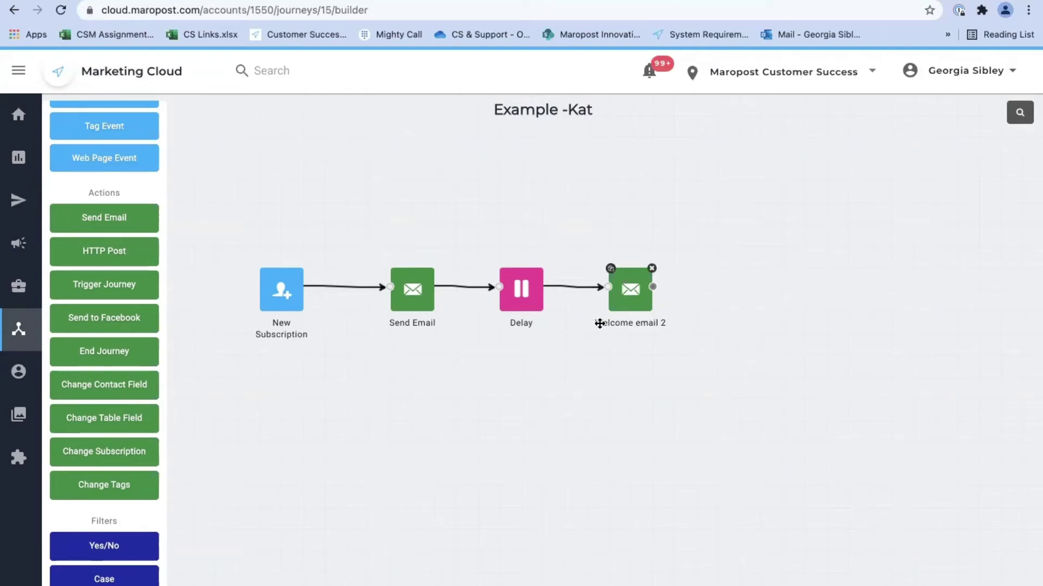
- Add a second Delay widget after Welcome email 2 and connect the email to it
scroll(128, 487, down, 3)
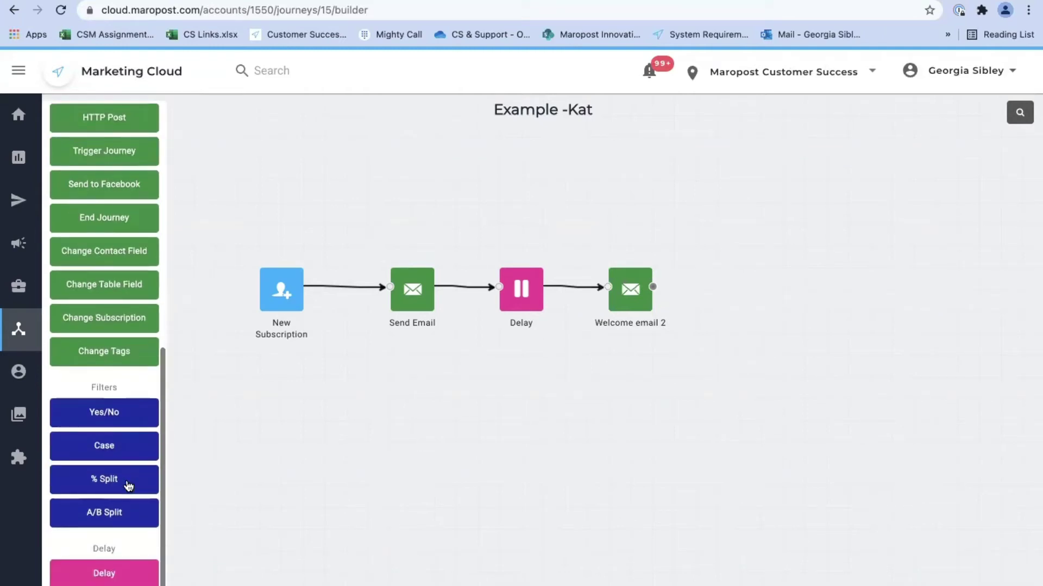
scroll(122, 511, down, 1)
click(123, 524)
drag(543, 156, 719, 285)
drag(652, 287, 695, 286)
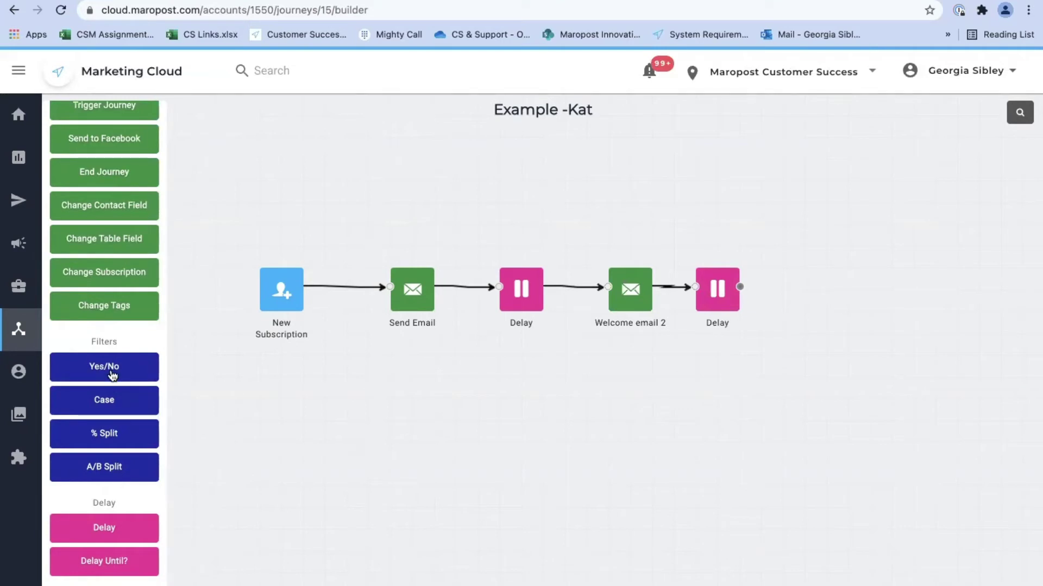
- Add a Yes/No filter after the second Delay and connect the Delay to it
click(106, 370)
drag(535, 161, 782, 287)
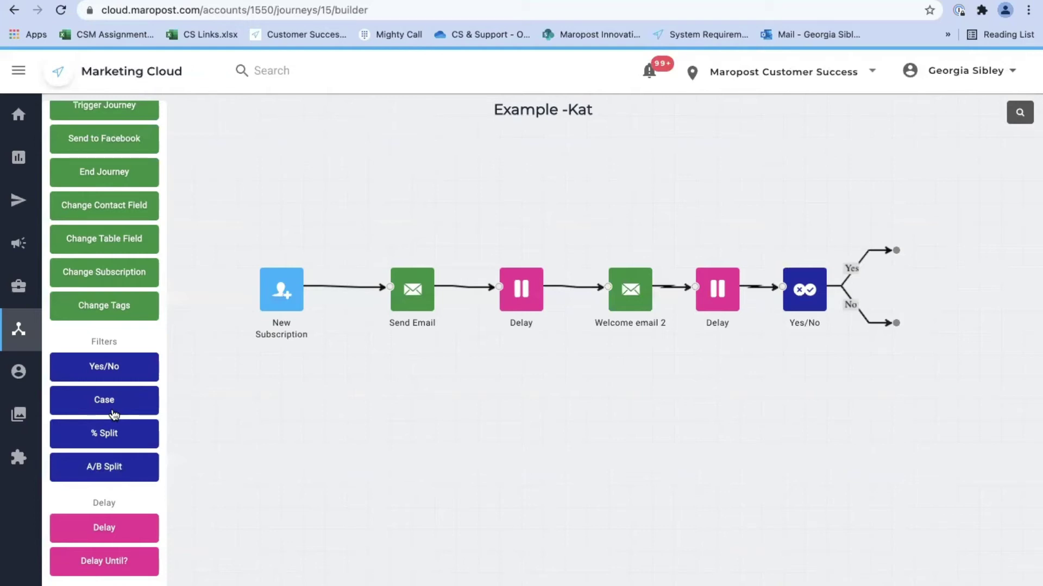
- Review the Yes/No filter's segment choices and examine the rules of the Active Contact - Welcome Automation segment
click(803, 290)
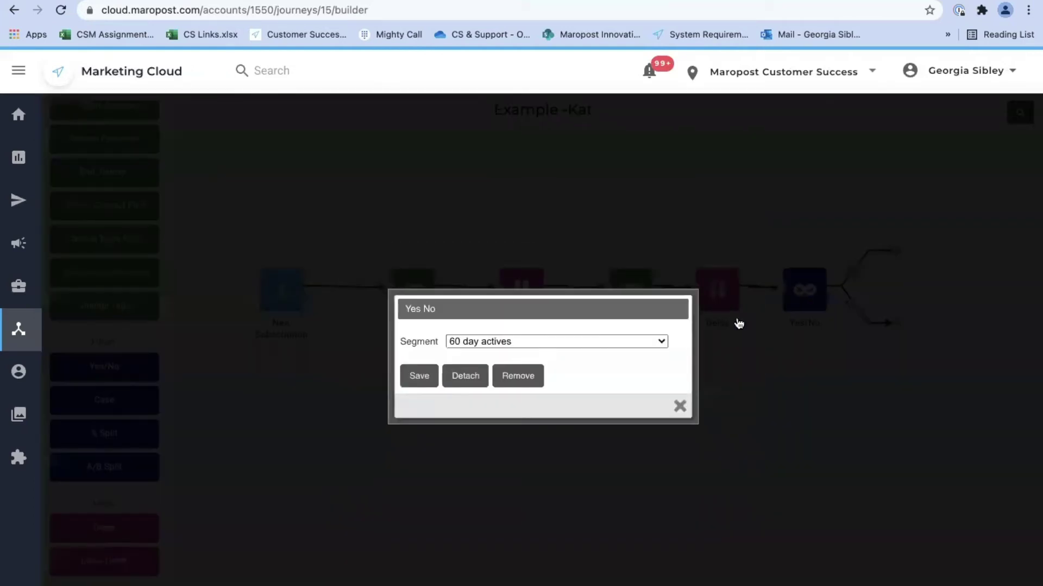
click(528, 341)
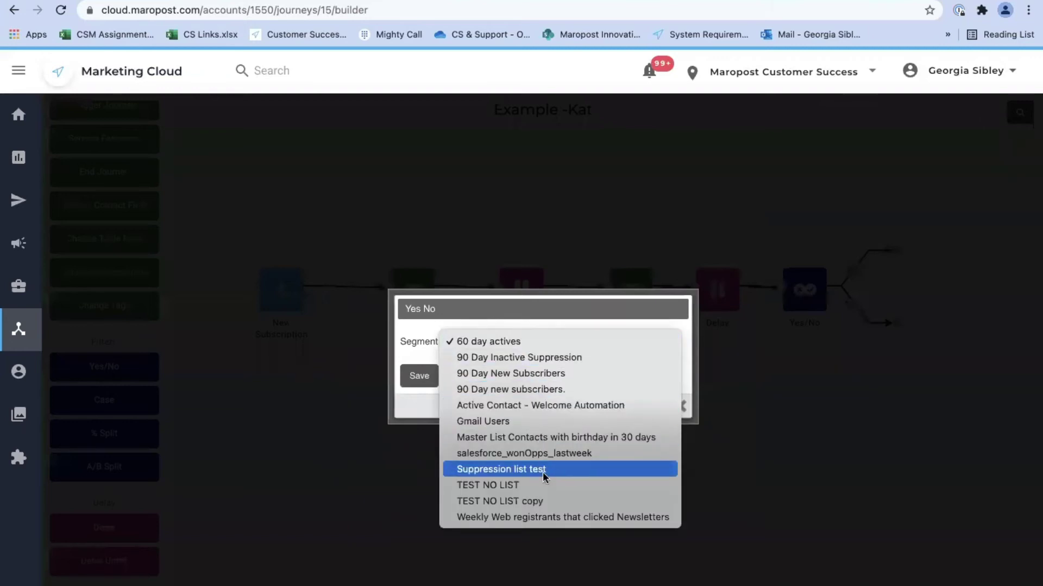
click(519, 286)
click(512, 265)
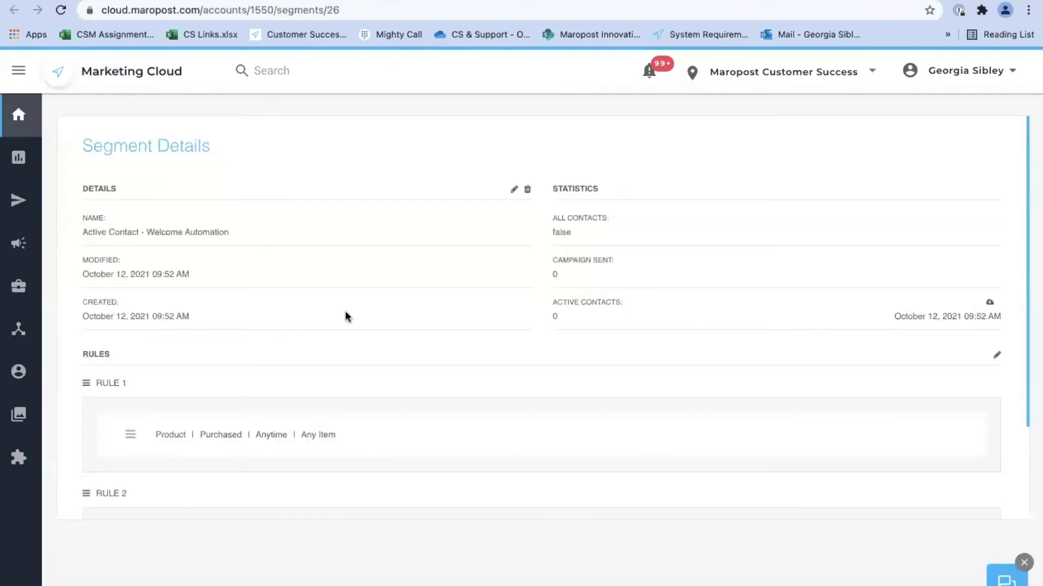
scroll(344, 314, down, 2)
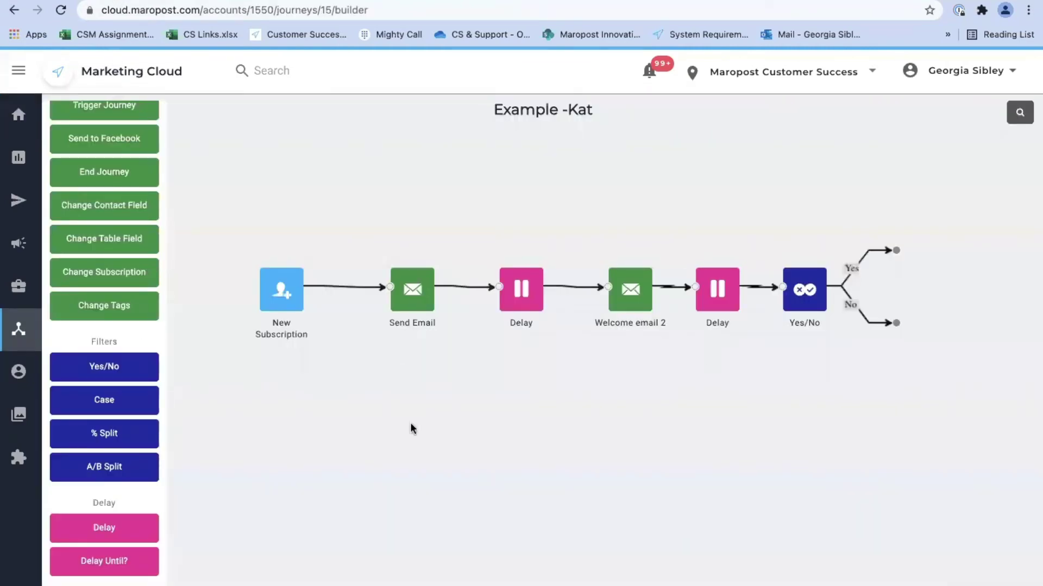
- Add an End widget beyond the Yes/No filter and connect the filter's Yes branch to it
scroll(109, 492, down, 1)
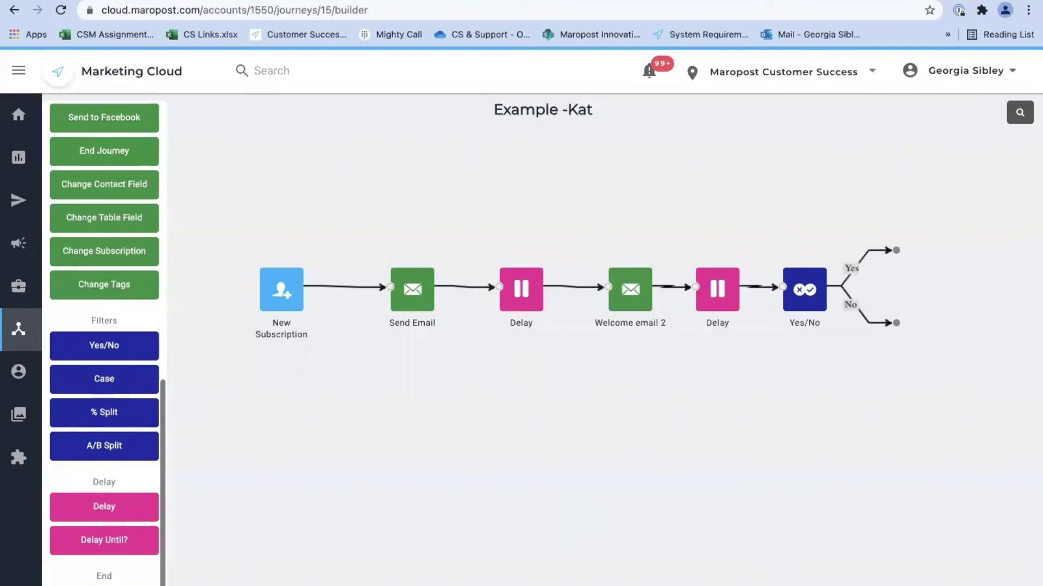
click(104, 585)
drag(533, 162, 931, 248)
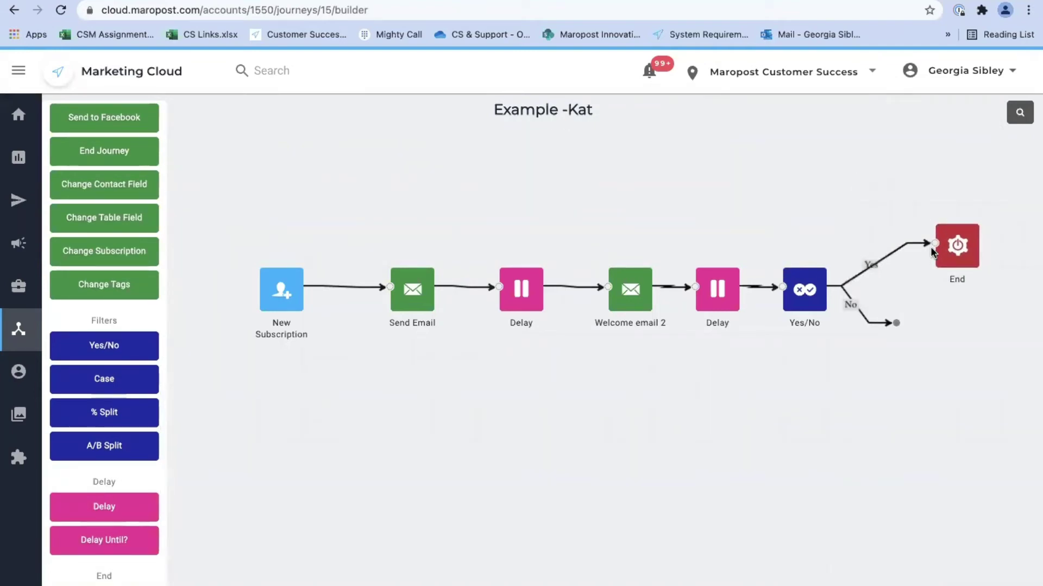
- Add a third Send Email action below the End widget and connect the Yes/No filter's No branch to it
scroll(113, 446, up, 5)
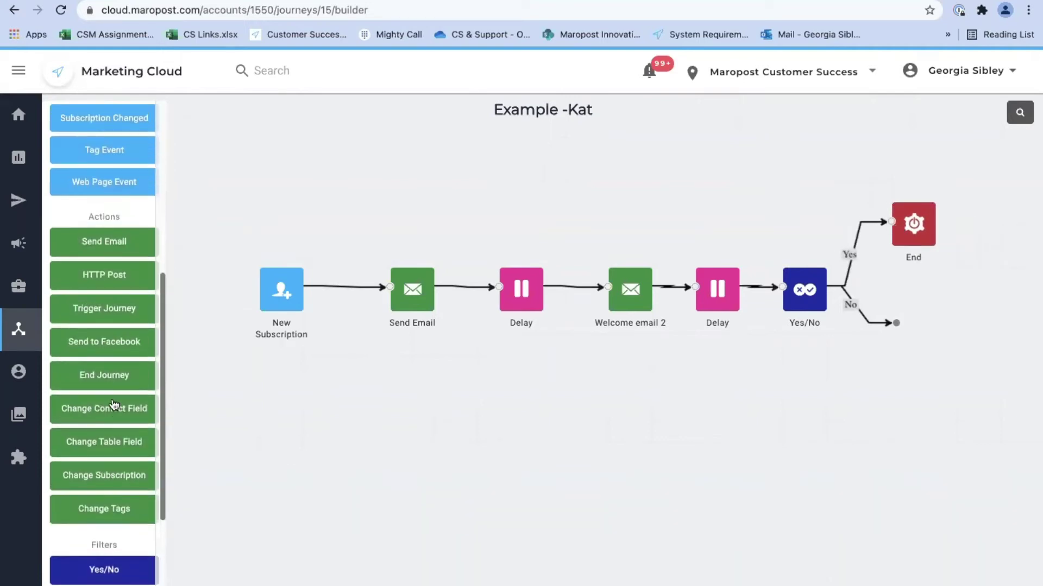
click(115, 242)
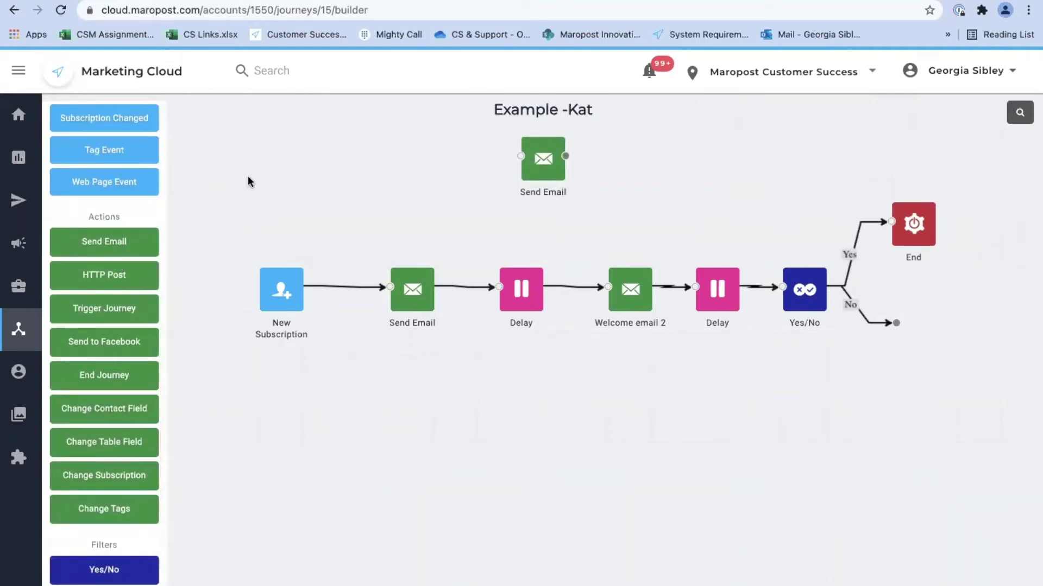
drag(529, 171, 934, 320)
drag(887, 376, 895, 384)
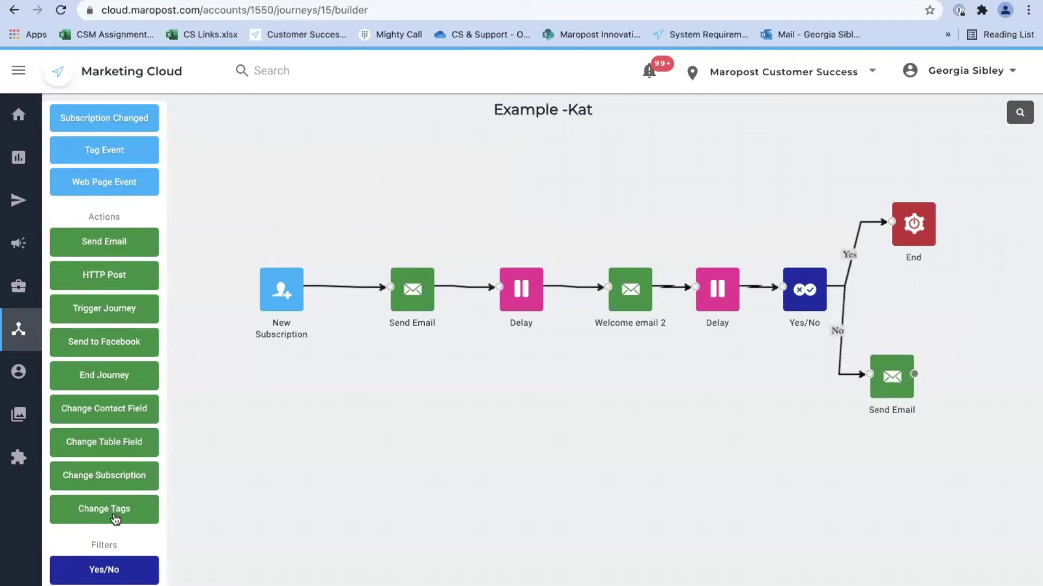
- Add a second End widget after the No branch's Send Email action and connect the email to it
scroll(115, 520, down, 5)
mouse_move(103, 582)
mouse_down()
mouse_move(384, 170)
mouse_move(1000, 384)
mouse_up()
drag(914, 374, 978, 375)
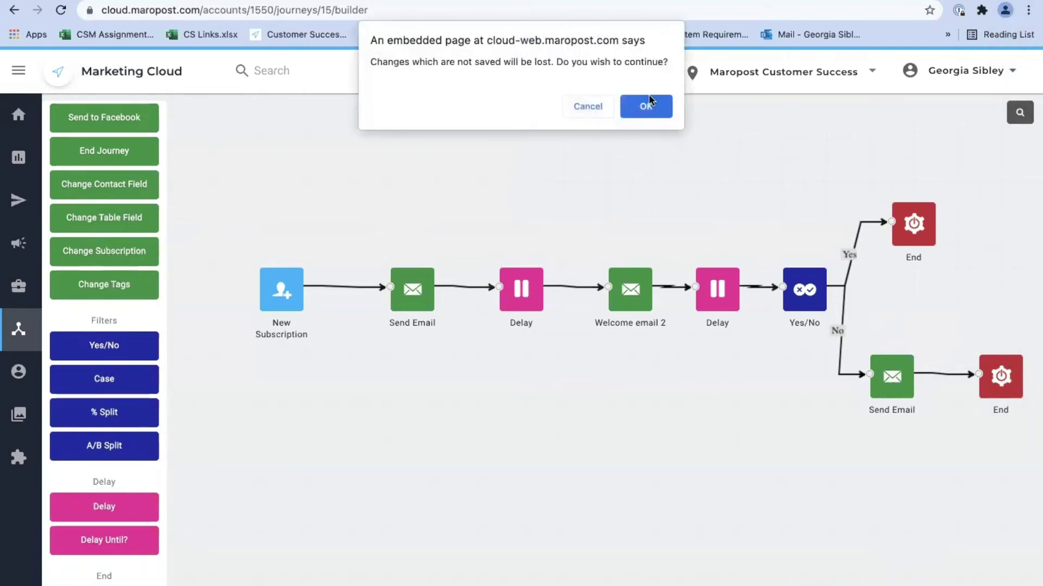
- Leave the journey builder for the Journeys list, look over the journeys and collapse the folder list
click(648, 104)
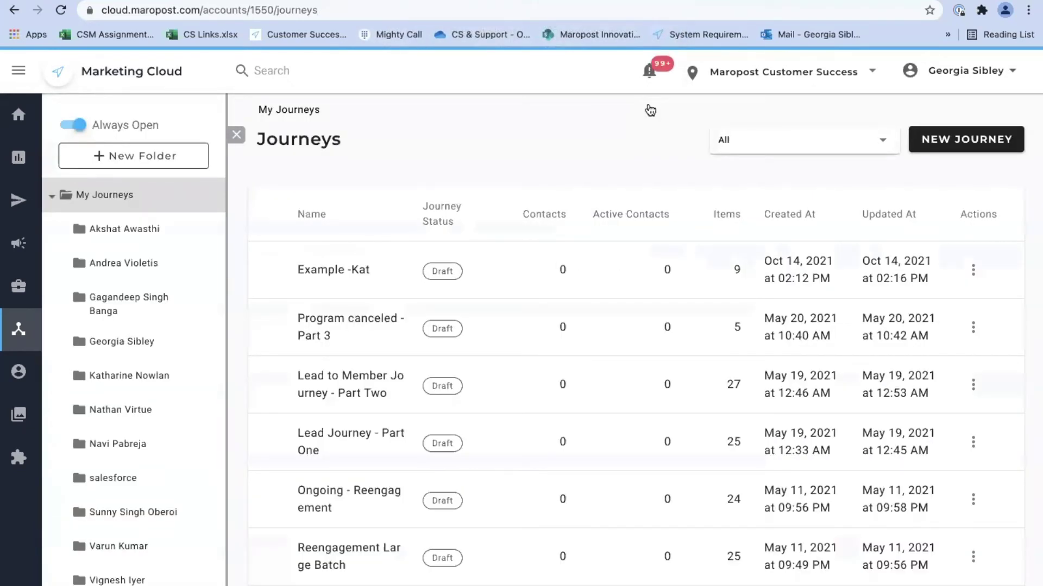
scroll(571, 294, down, 2)
scroll(571, 295, up, 2)
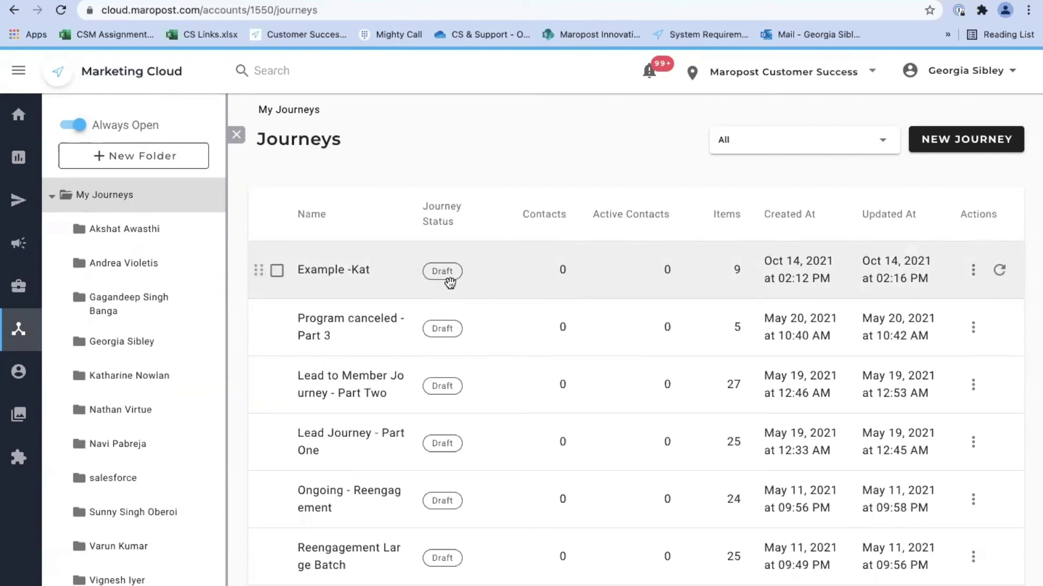
click(238, 135)
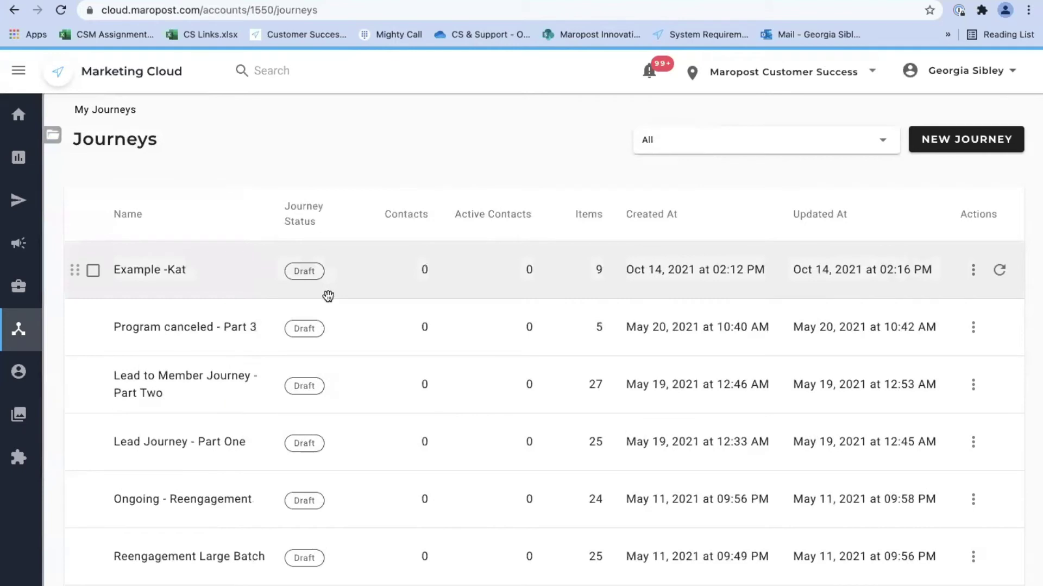
- Open the Lead Journey - Part One journey from the Journeys list and examine its flow
scroll(382, 307, down, 1)
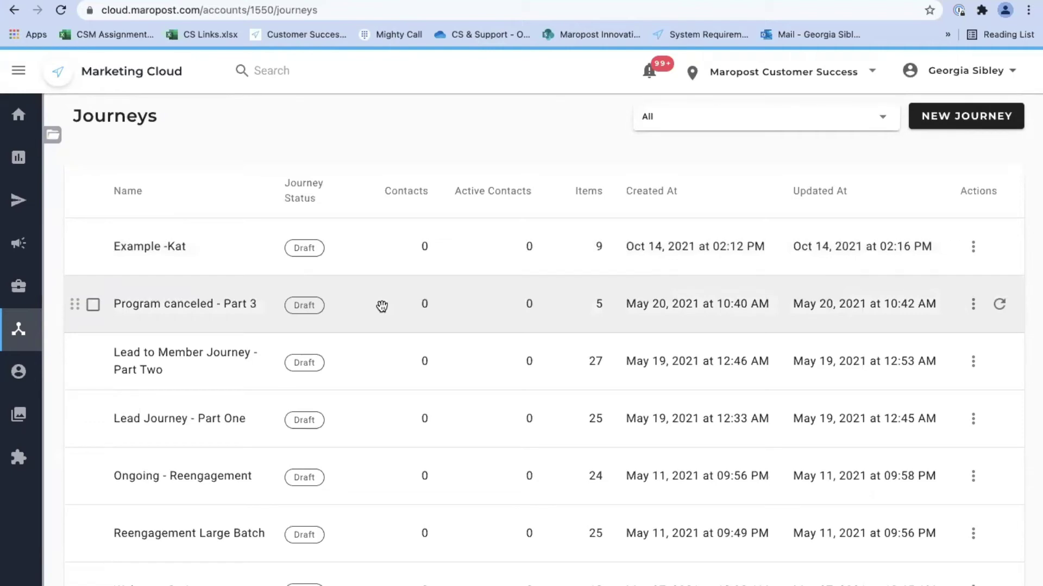
scroll(164, 437, down, 1)
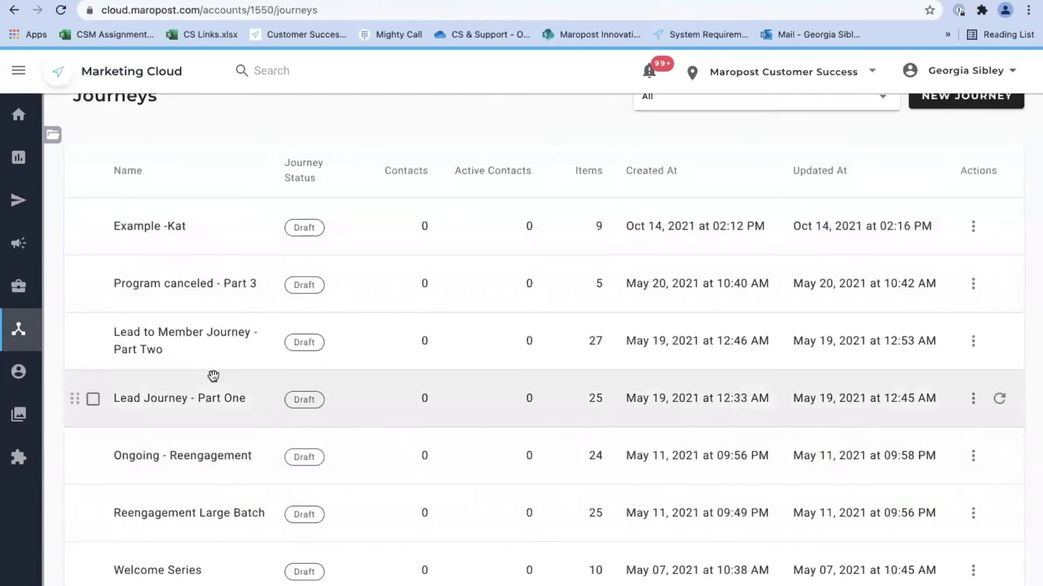
scroll(212, 375, down, 2)
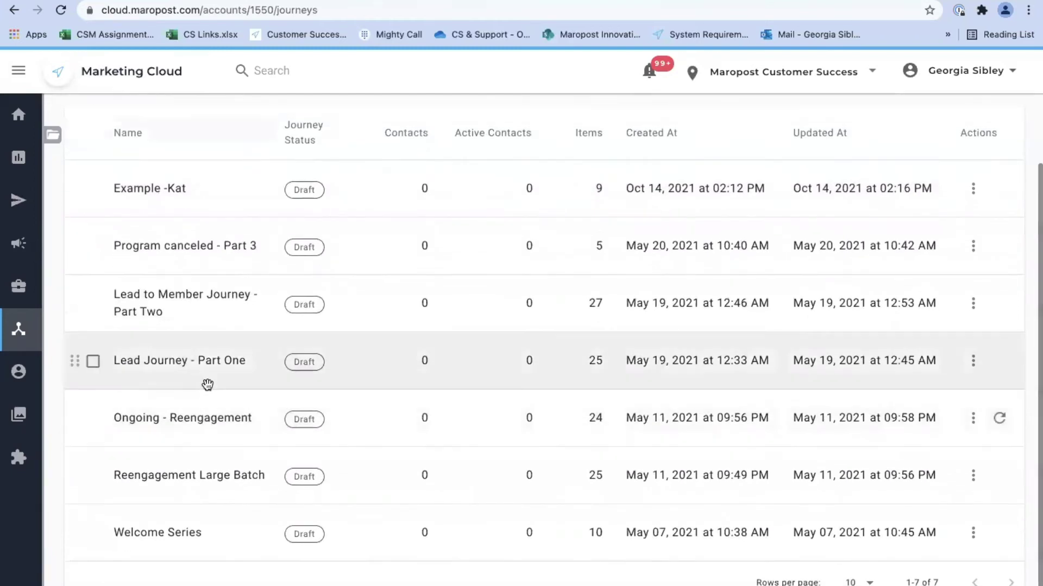
click(163, 360)
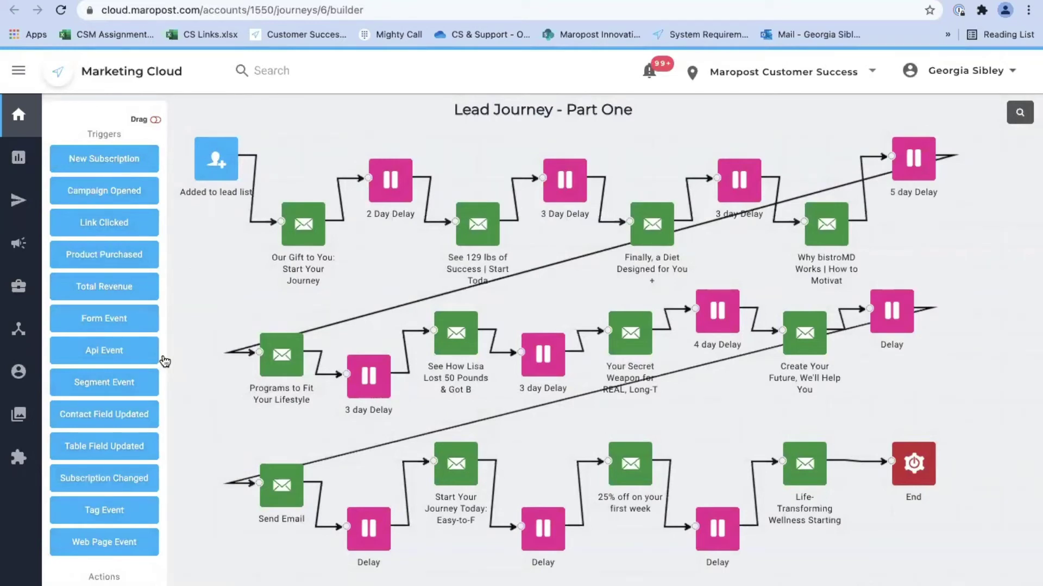
mouse_move(302, 274)
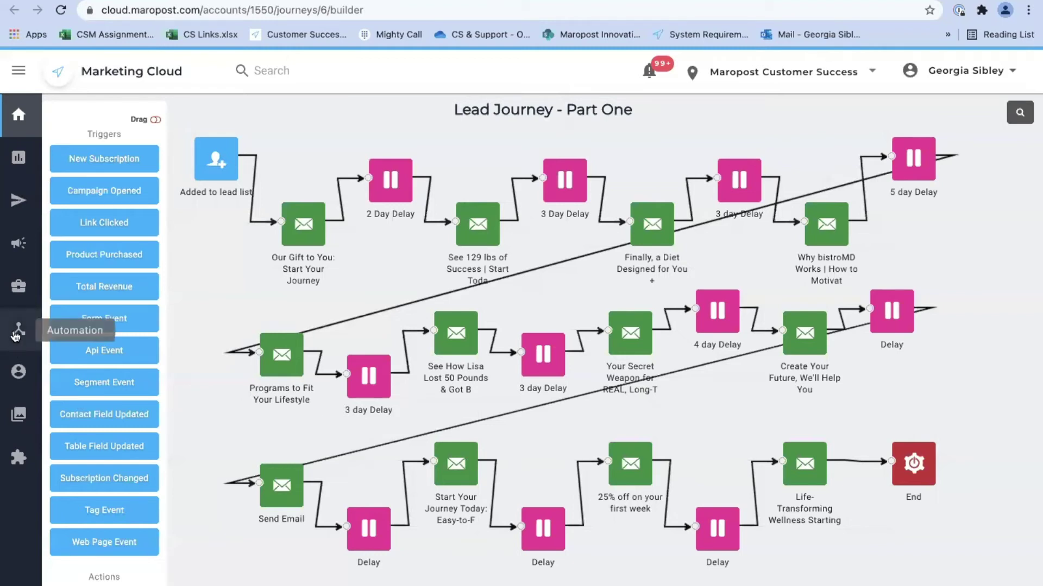
- Return to the Journeys list and open Lead to Member Journey - Part Two to examine its New member flag trigger
mouse_move(17, 335)
click(41, 363)
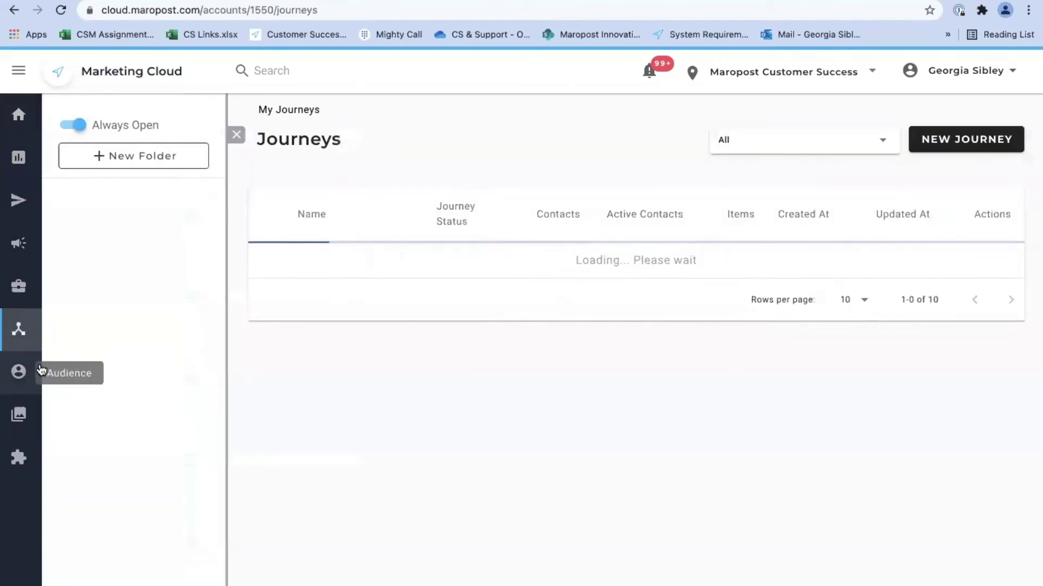
scroll(298, 461, down, 2)
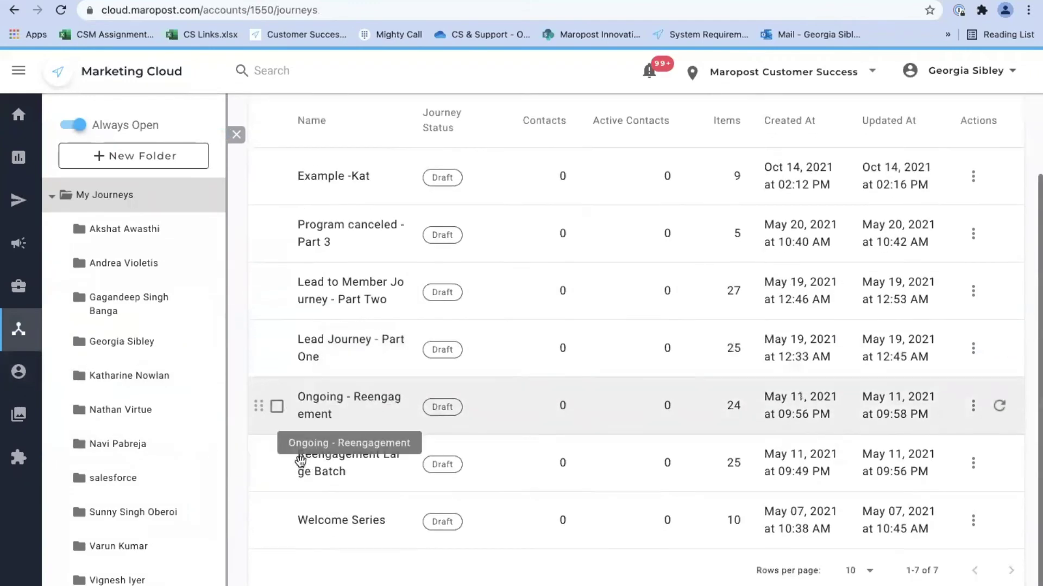
click(334, 300)
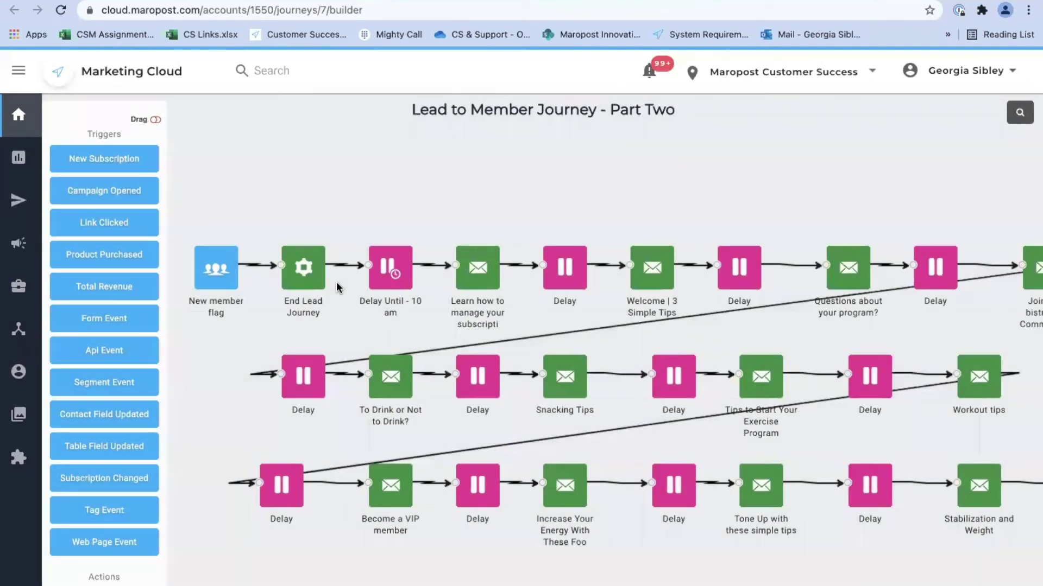
mouse_move(236, 282)
- Place a Product Purchased trigger above the New member flag trigger and remove it again
click(104, 254)
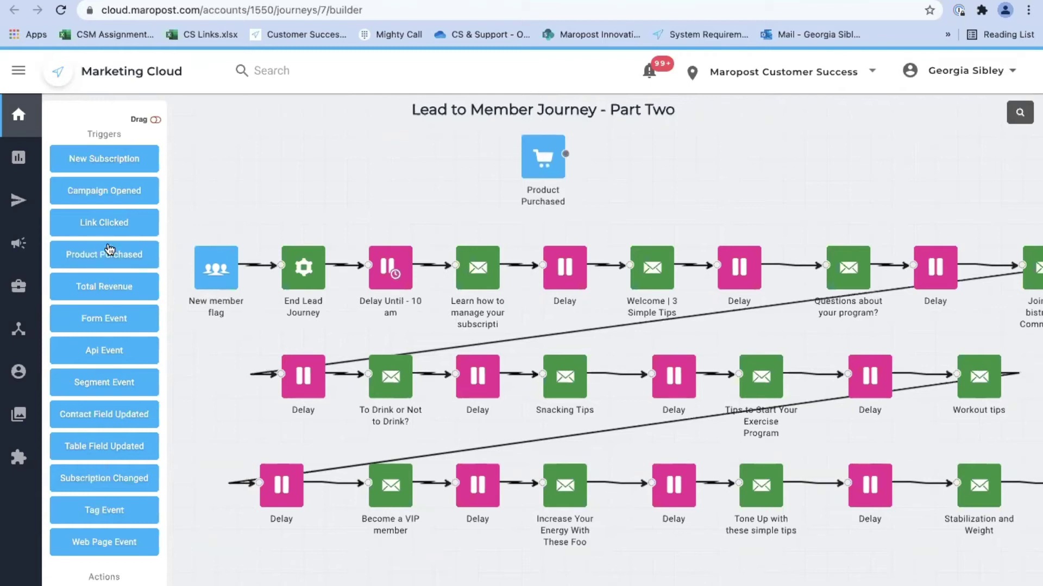
drag(386, 164, 207, 153)
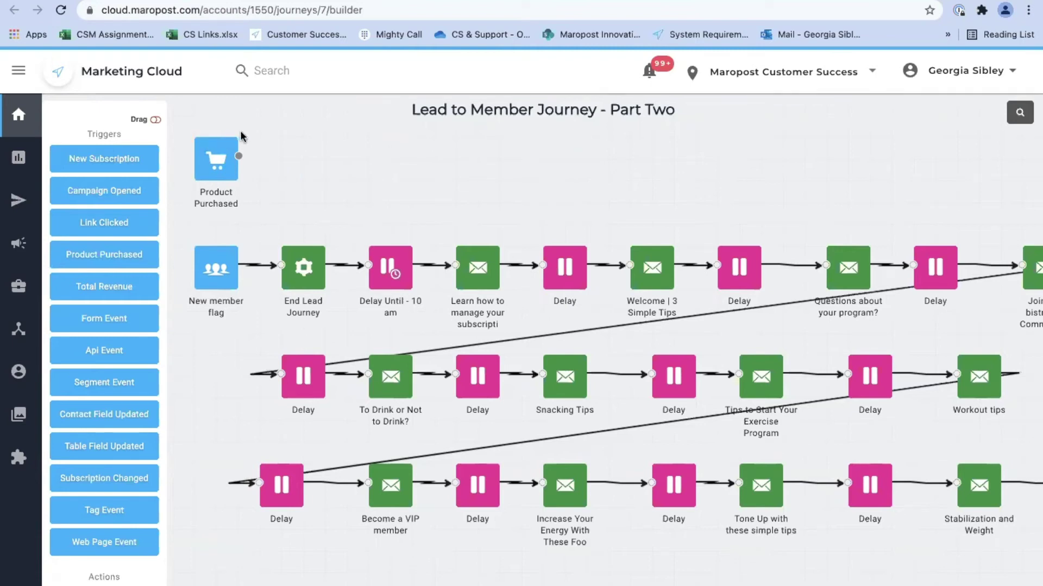
click(237, 138)
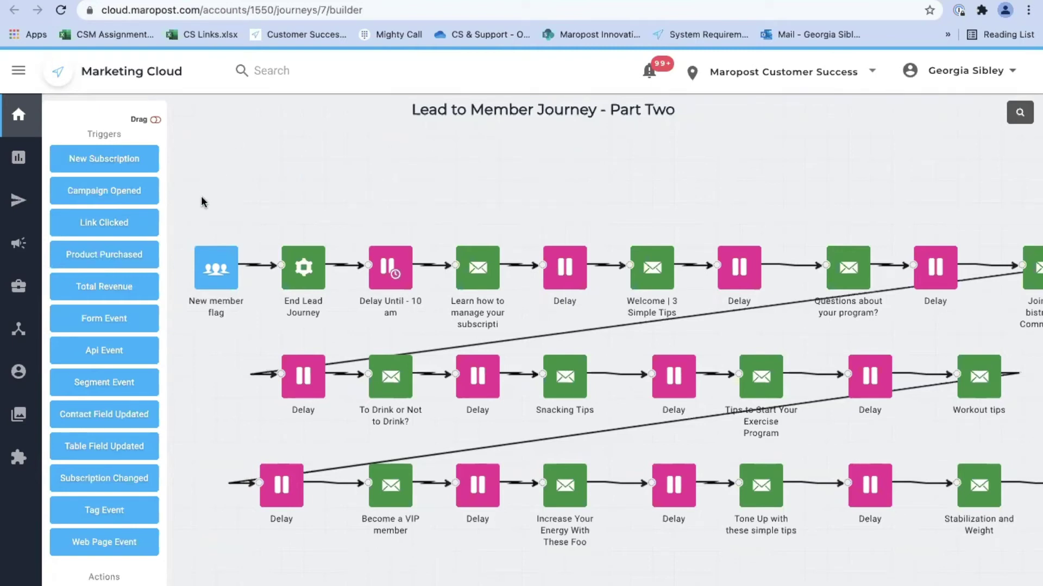
- Check which journey the End Lead Journey action ends and review the rest of the member journey's widgets
mouse_move(204, 271)
click(305, 274)
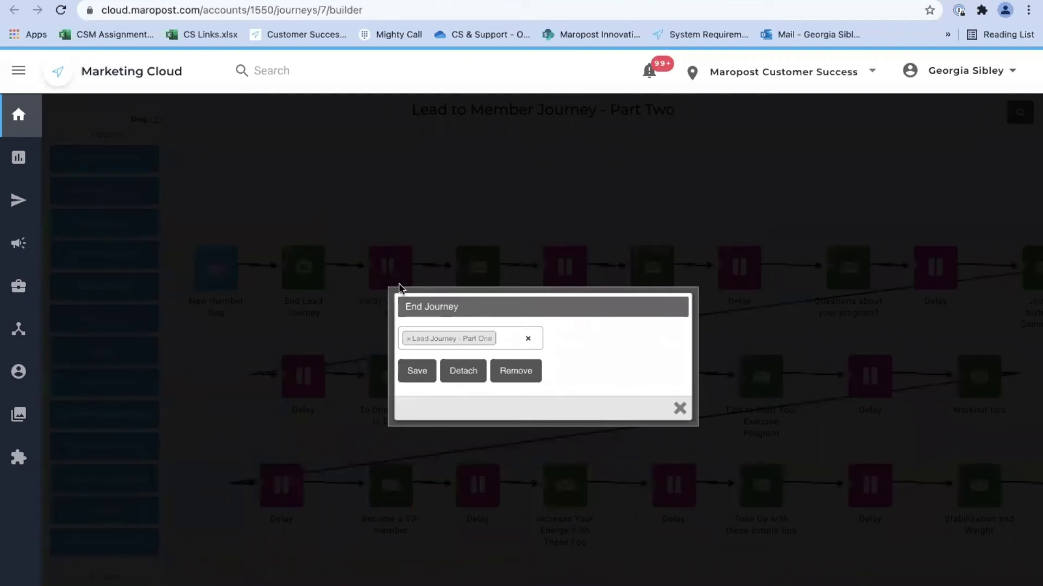
click(370, 352)
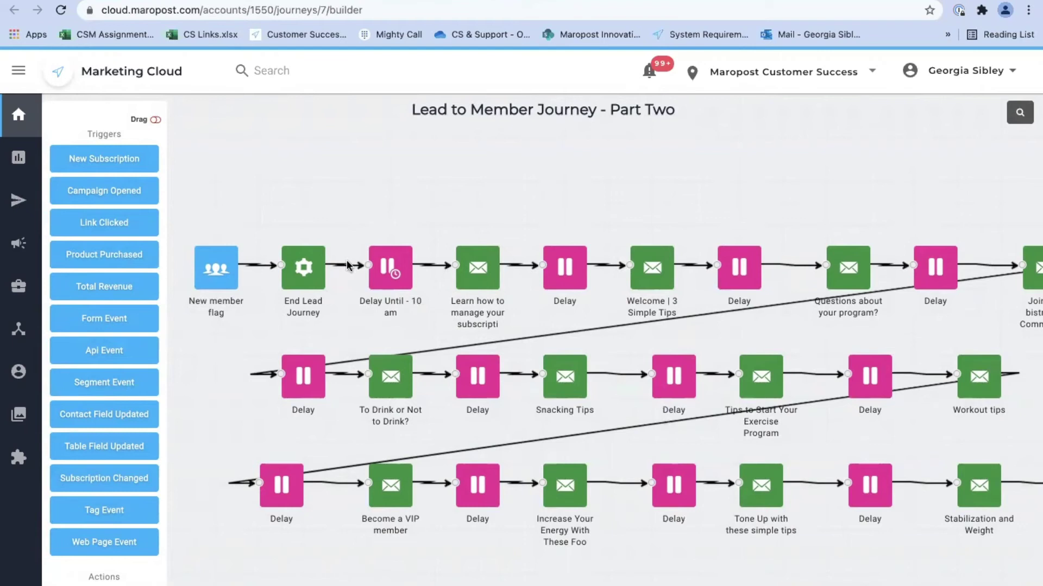
scroll(359, 266, down, 1)
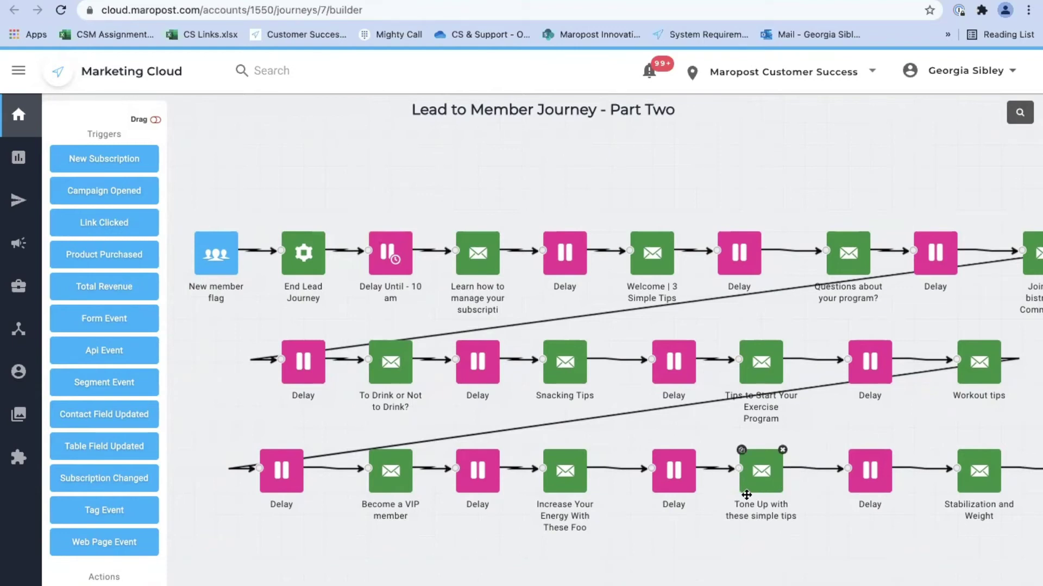
scroll(713, 478, down, 1)
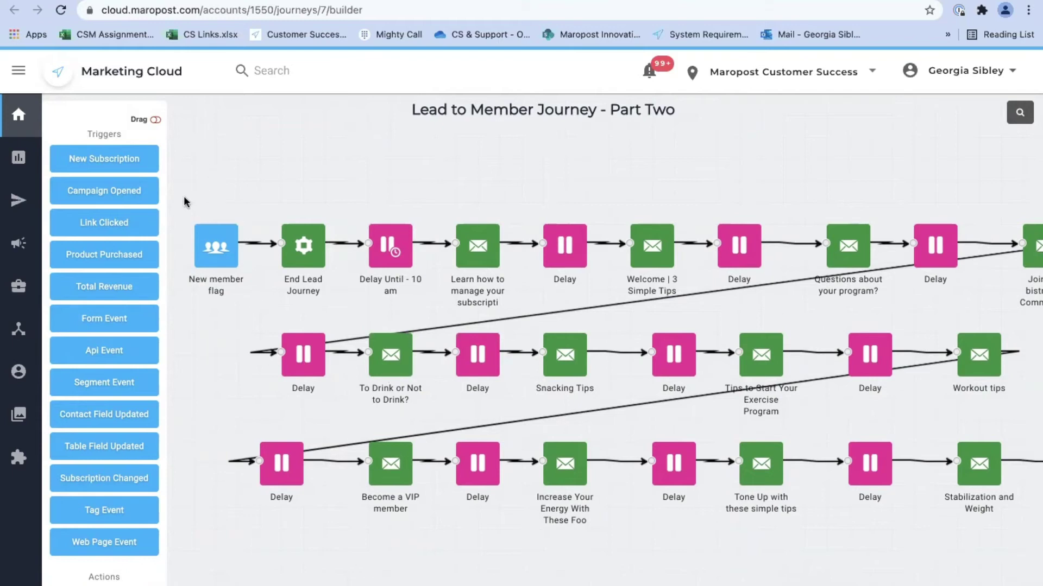
- Return to the Journeys list and open the Program canceled - Part 3 journey
click(18, 331)
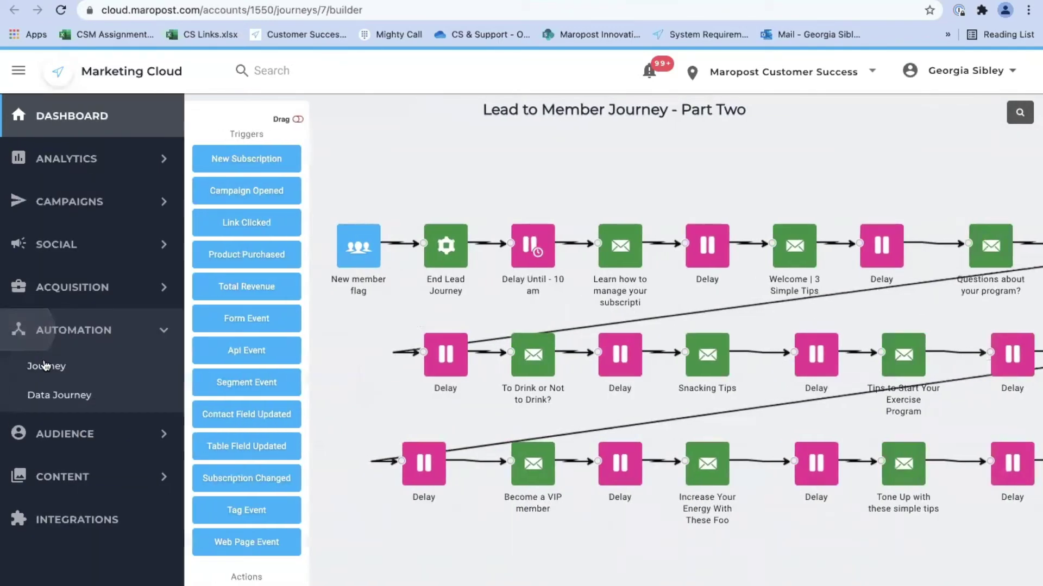
click(45, 364)
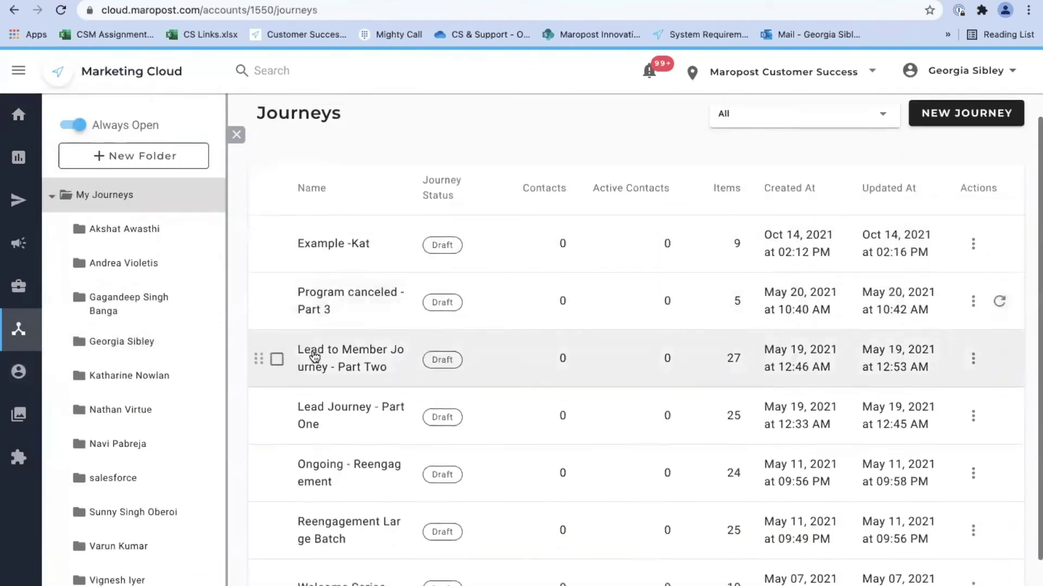
scroll(314, 353, down, 1)
click(318, 290)
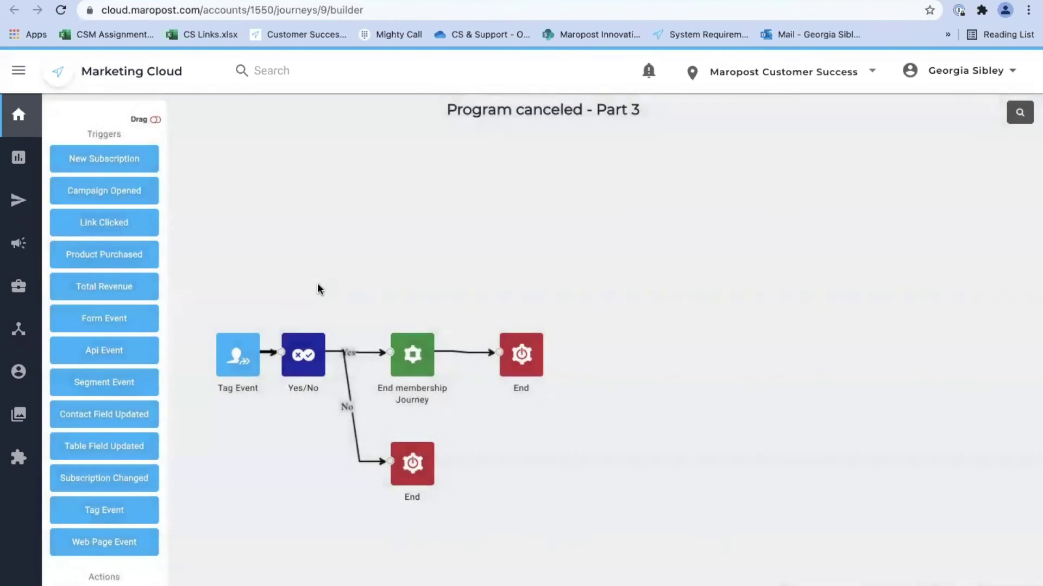
- Move the Tag Event away from the Yes/No filter, add a Segment Event trigger above it and connect that trigger to the filter
drag(238, 353, 210, 353)
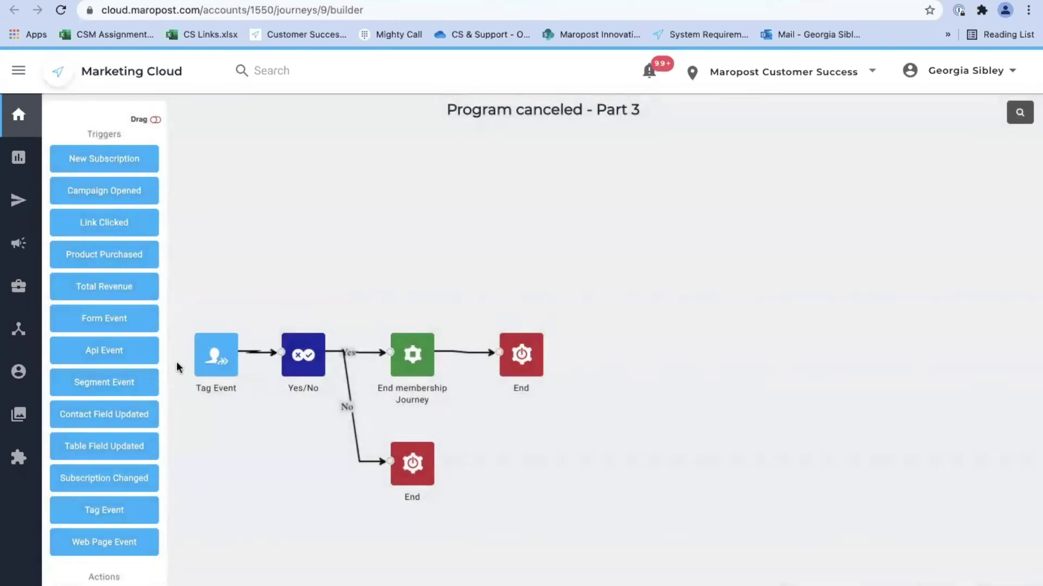
drag(113, 388, 372, 268)
drag(242, 328, 281, 352)
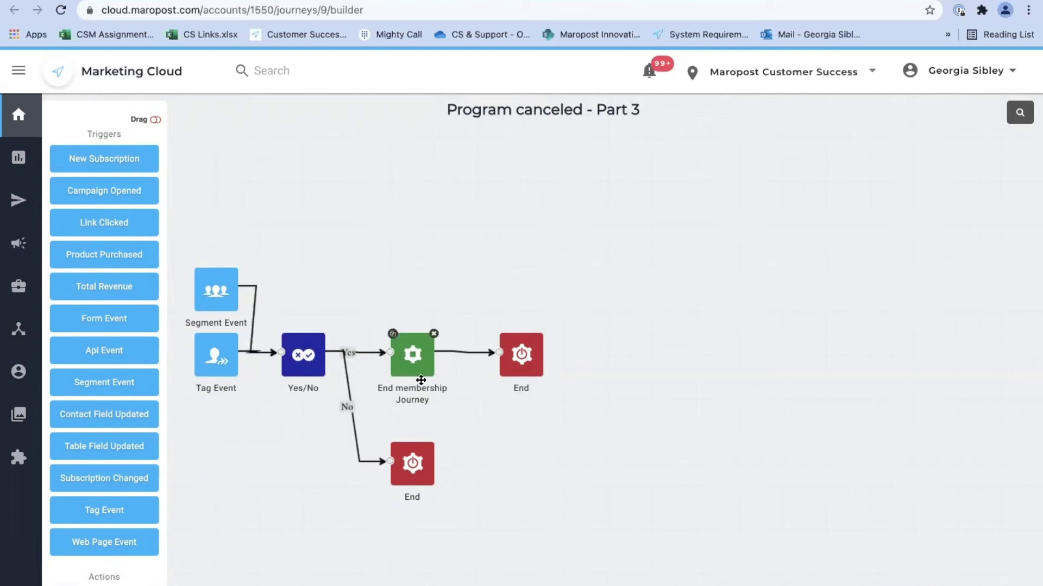
- Check the settings of the End membership Journey action and close them without changes
double_click(407, 360)
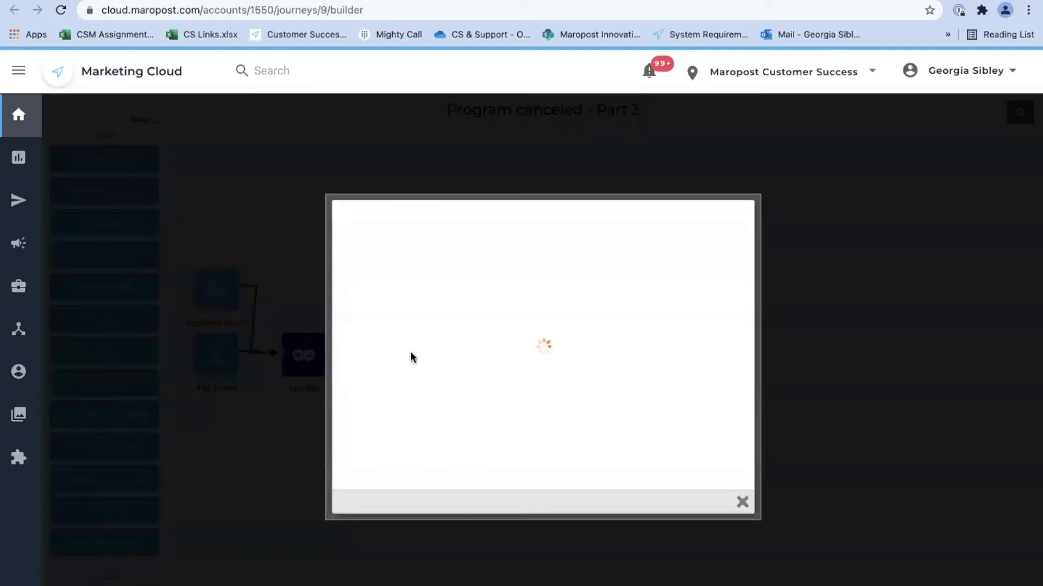
click(425, 338)
click(377, 232)
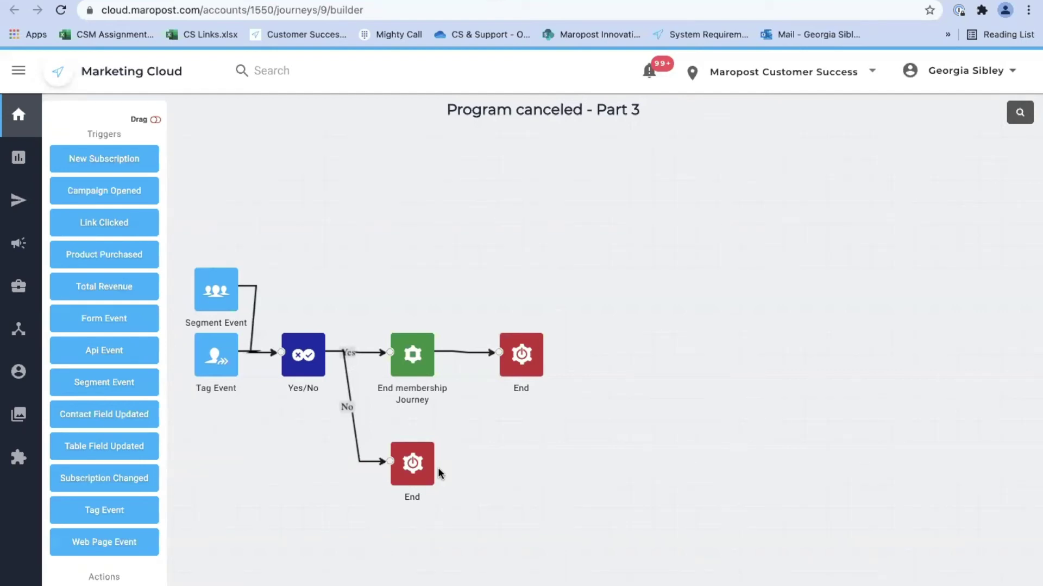
- Return to the Journeys list, hide the folder list and open the Ongoing - Reengagement journey
click(24, 335)
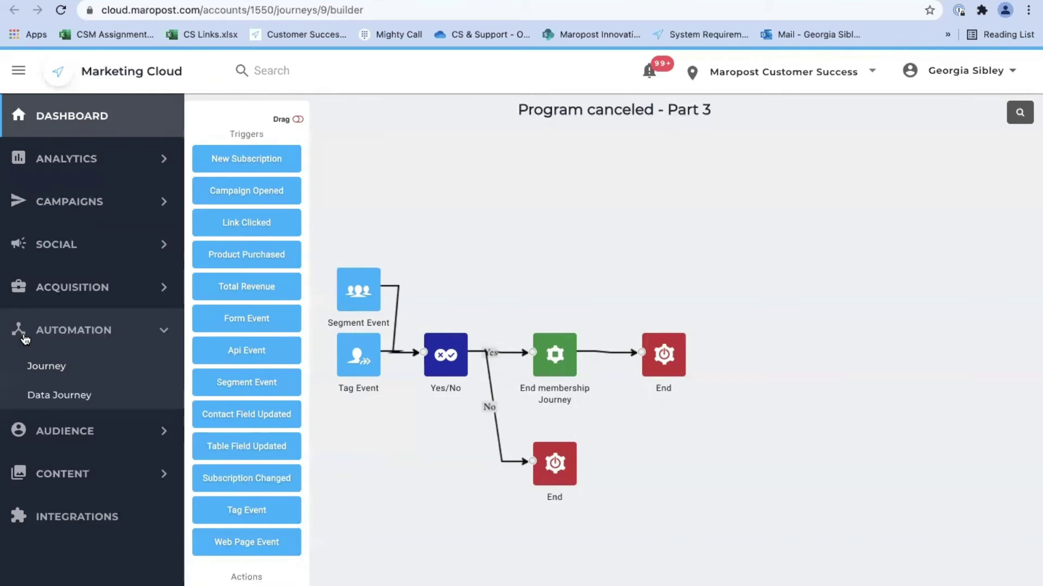
click(33, 365)
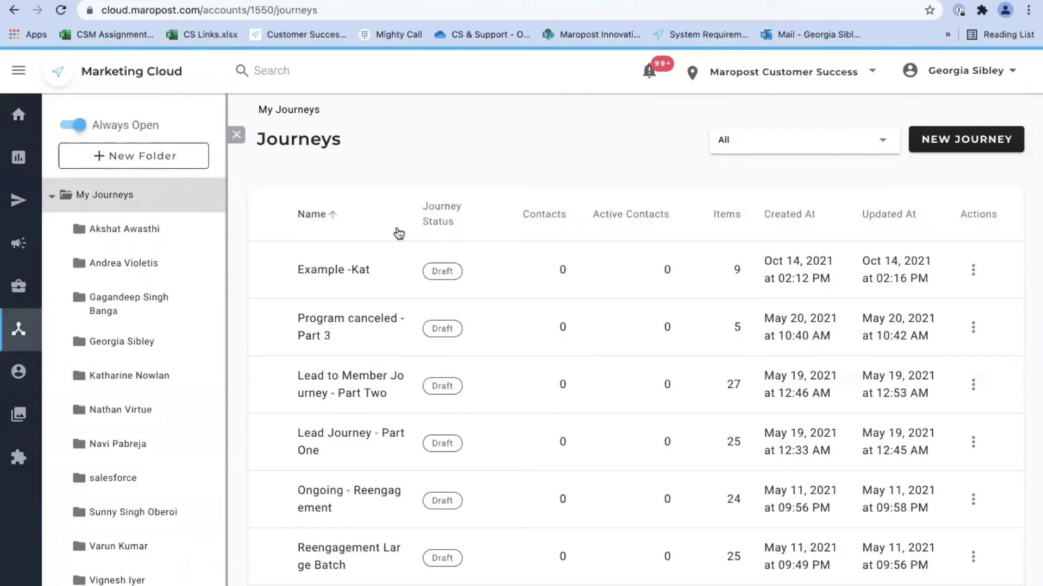
click(239, 137)
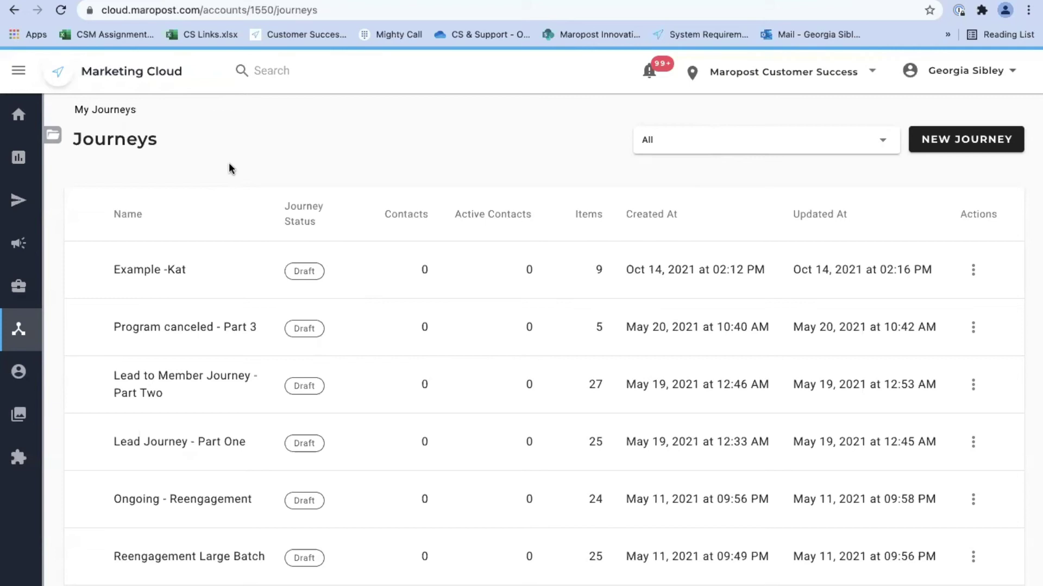
scroll(174, 451, down, 1)
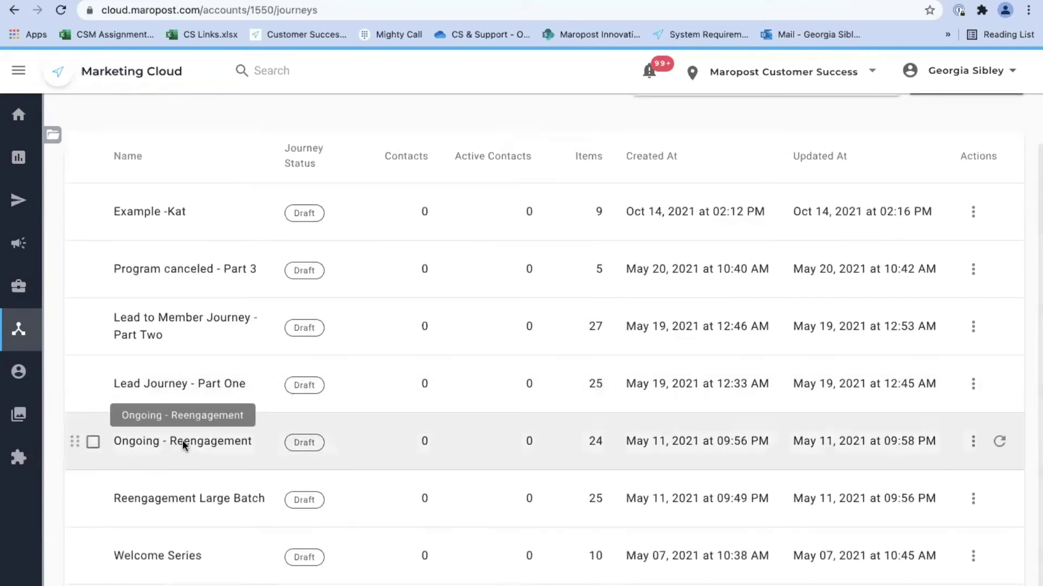
click(181, 441)
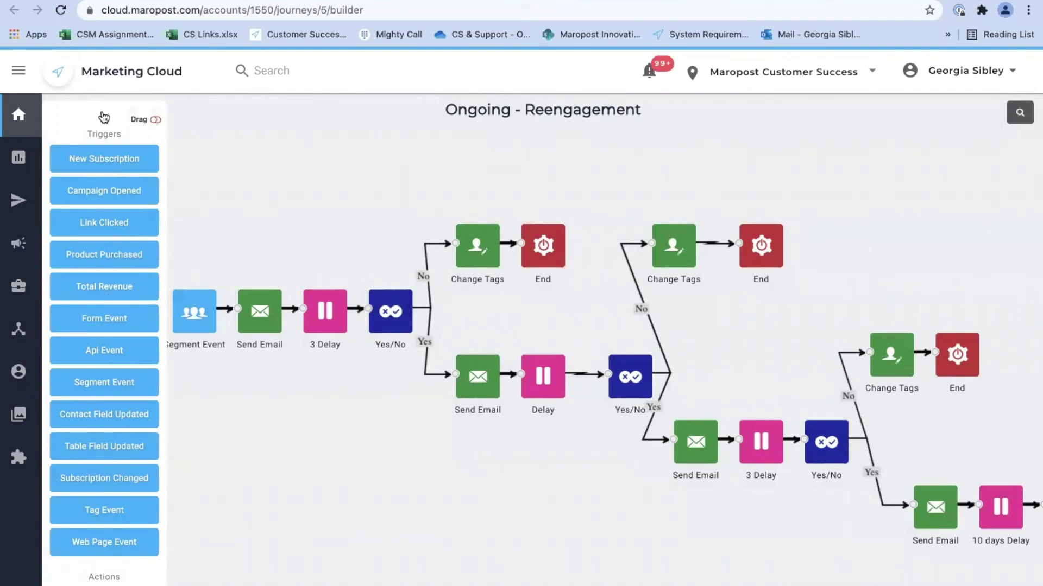
- Enable dragging of the widget palette and move it clear of the Segment Event trigger
click(152, 120)
drag(121, 114, 98, 113)
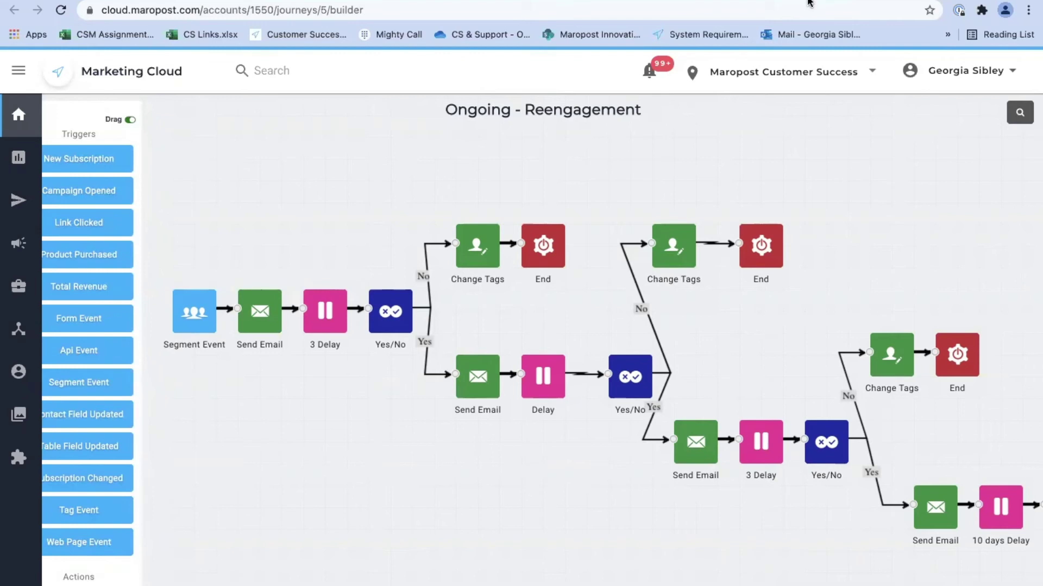
- Examine the segment's rules in the other browser tab and return to the Ongoing - Reengagement journey
click(902, 1)
scroll(451, 399, down, 3)
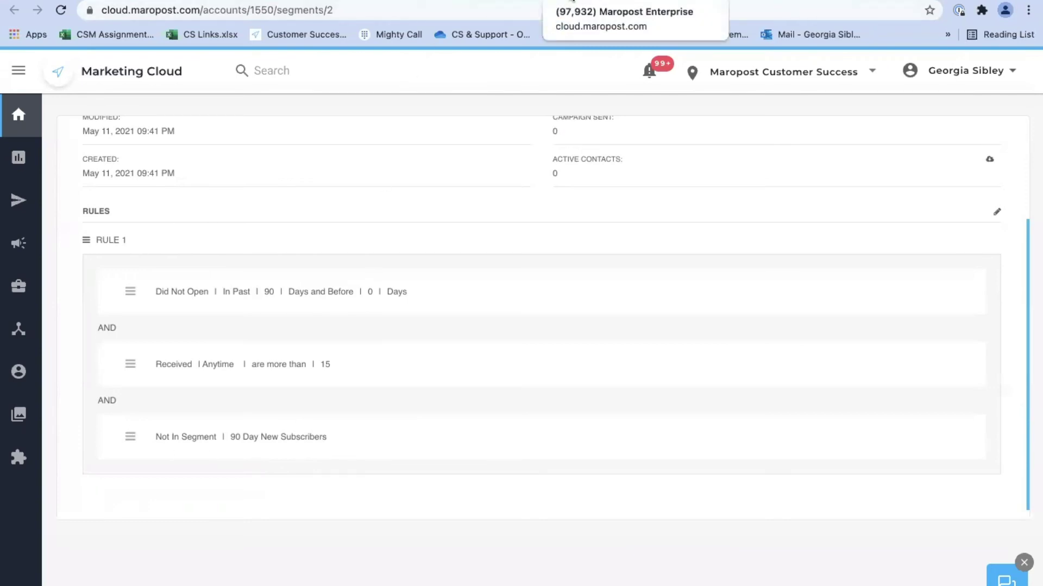
click(630, 3)
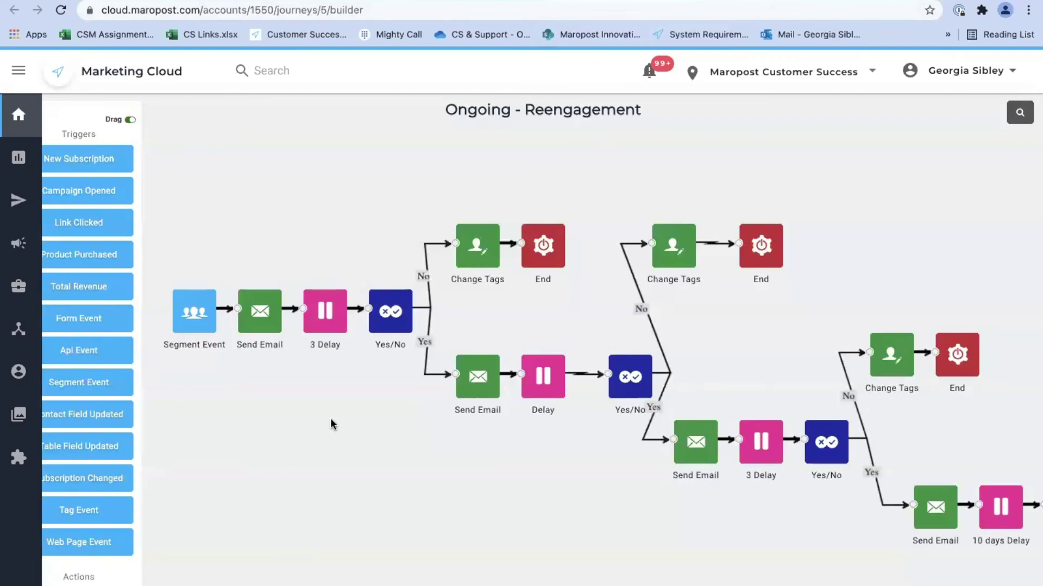
- Set the segment of the first Yes/No filter, after the 3 Delay, to 90 Day Inactive Suppression and save it
scroll(331, 422, down, 1)
mouse_move(310, 278)
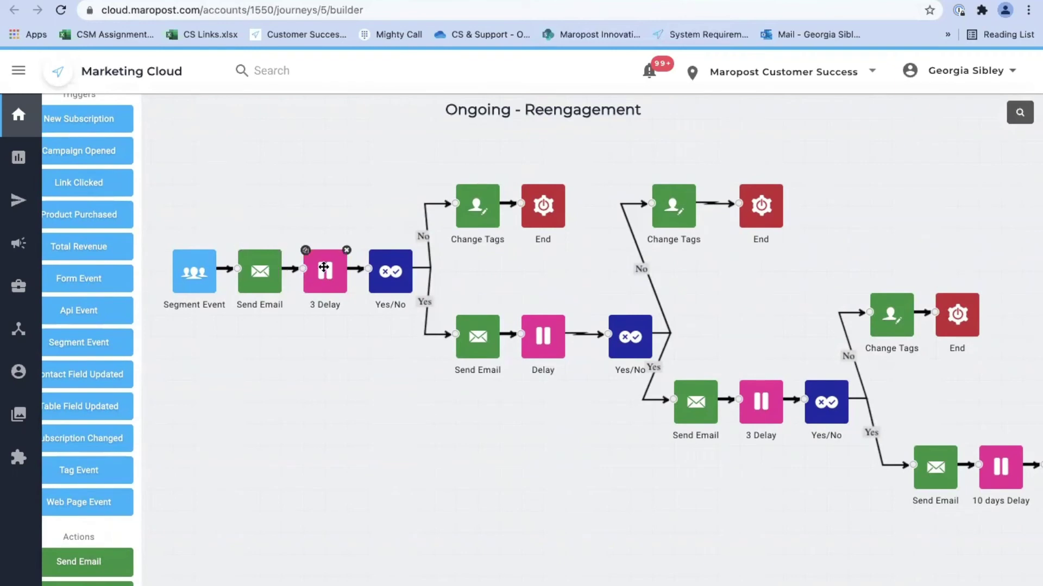
click(380, 262)
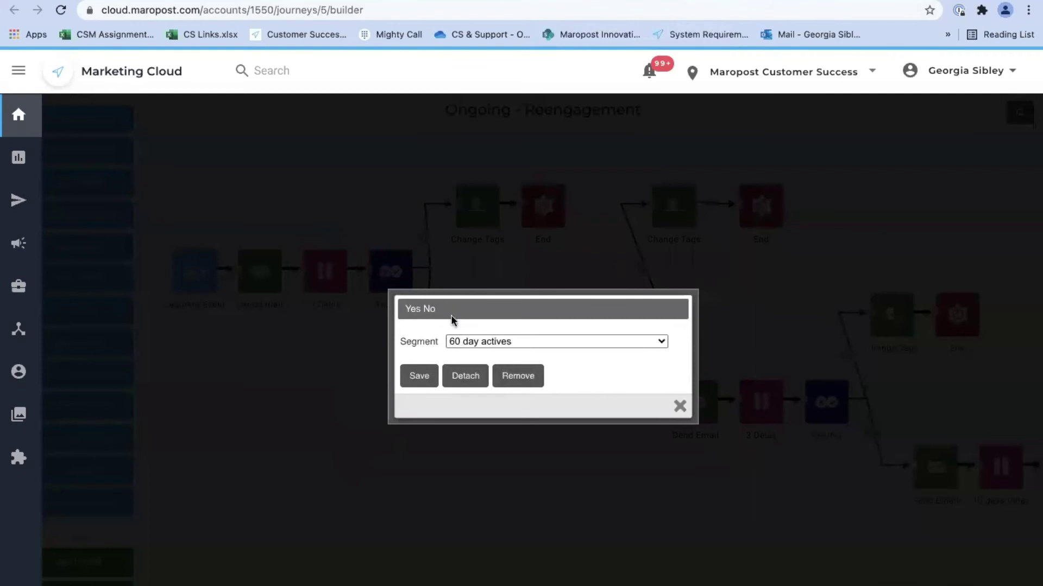
click(462, 341)
key(Down)
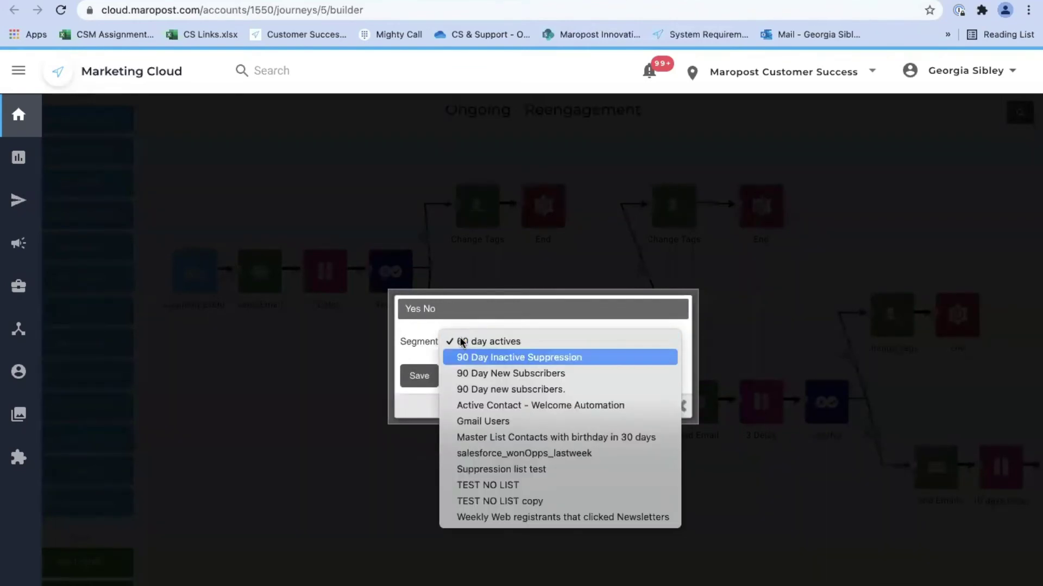
click(477, 357)
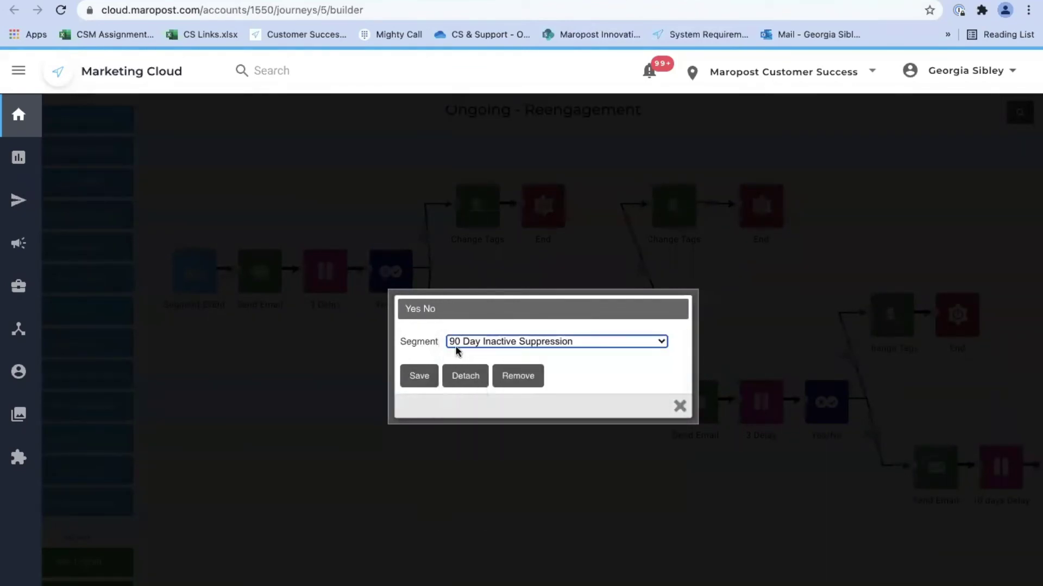
click(421, 373)
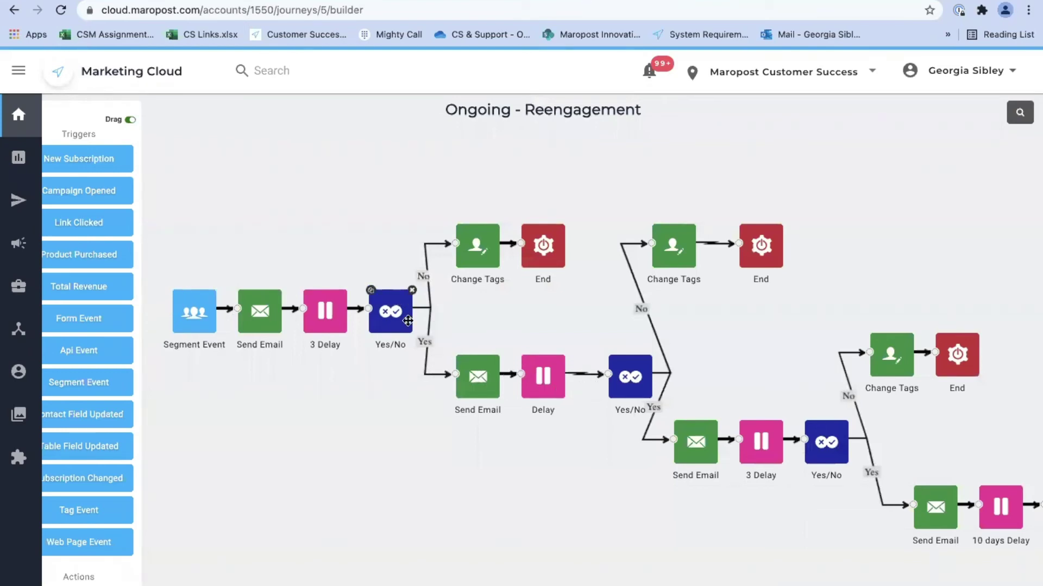
- Examine the tag changes, emails, delays and filters along the journey's branches up to the final End widgets
mouse_move(390, 305)
mouse_move(485, 253)
mouse_move(554, 256)
scroll(489, 382, right, 2)
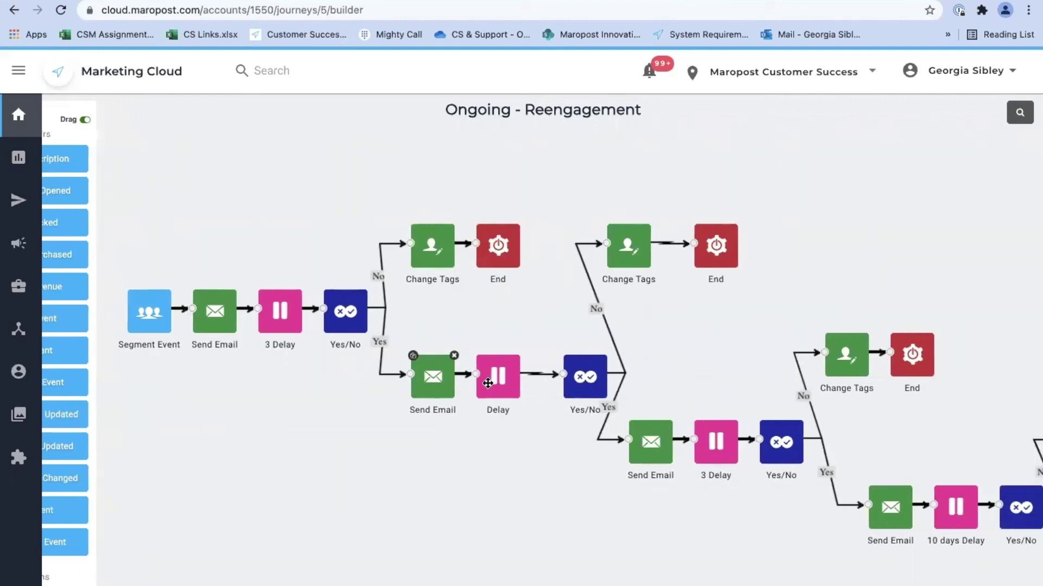
scroll(552, 420, right, 2)
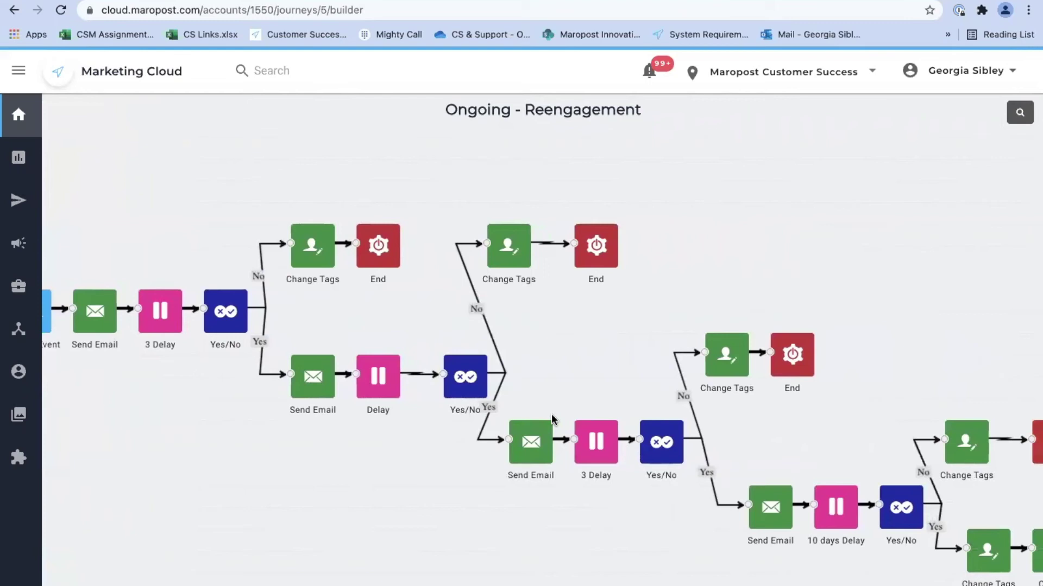
scroll(572, 438, right, 1)
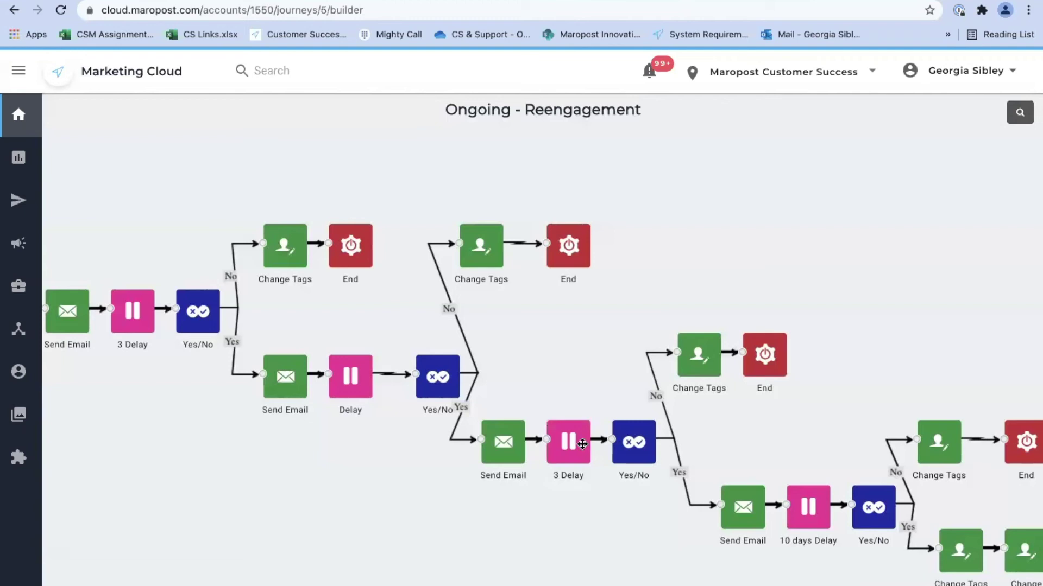
scroll(792, 487, right, 3)
scroll(860, 470, down, 3)
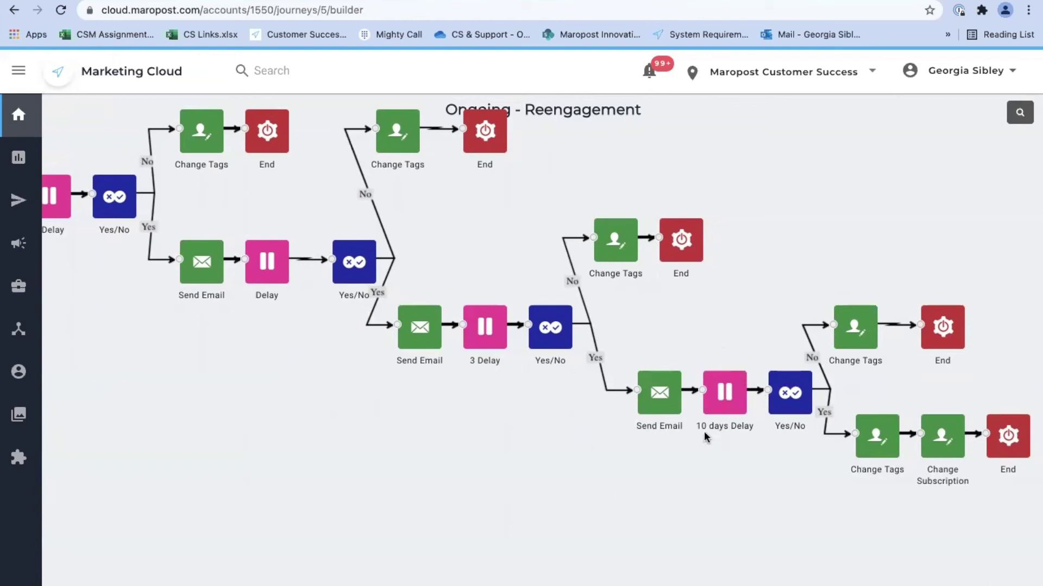
- Set the delay before the last Yes/No filter to 10 and save it
click(722, 401)
click(477, 352)
text(10)
click(418, 381)
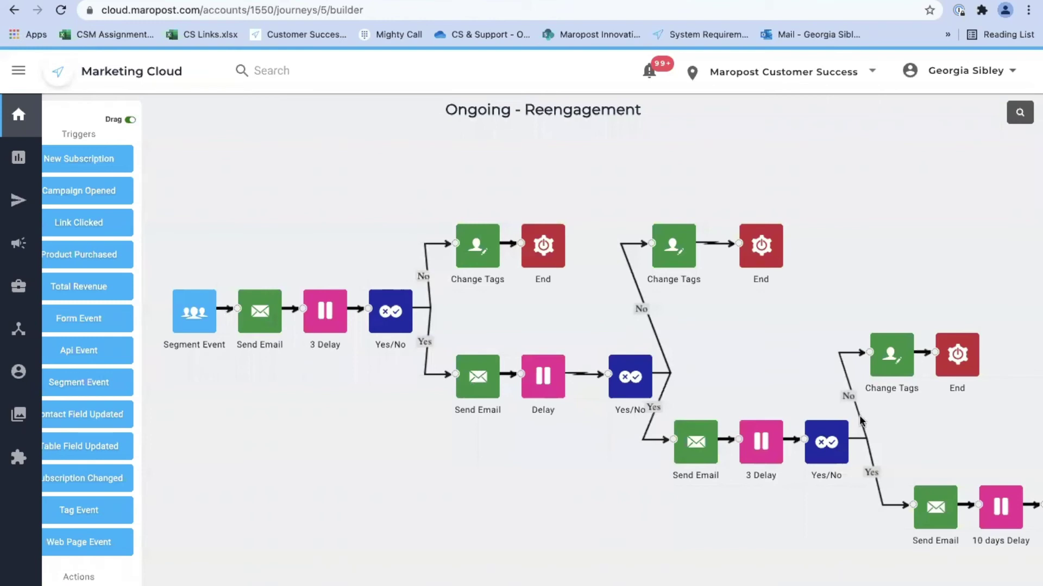
- Review how the No branches end and how the last Yes branch changes tags and subscription before ending
mouse_move(887, 353)
scroll(872, 462, down, 1)
mouse_move(830, 438)
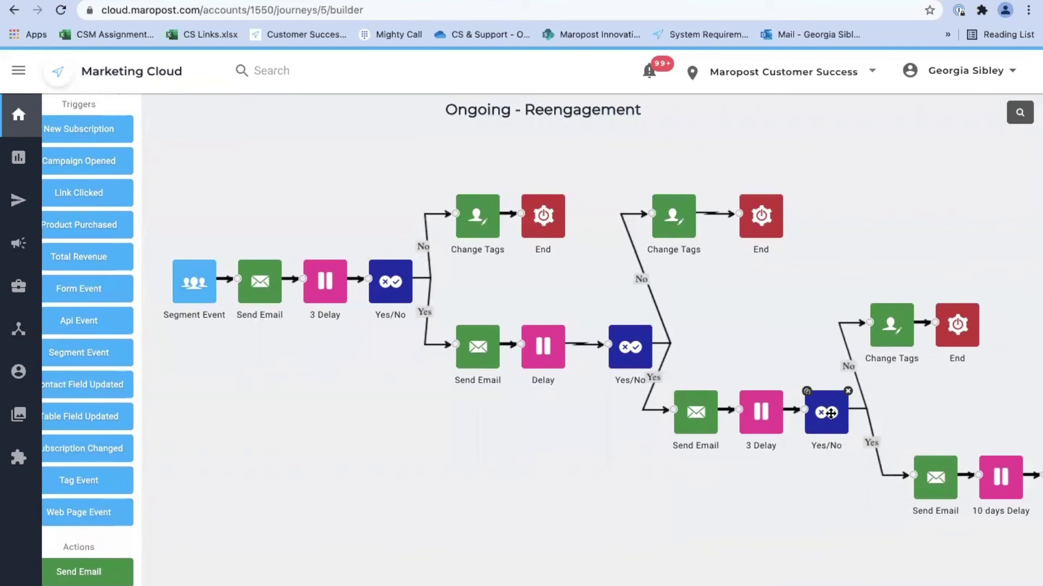
scroll(917, 296, down, 1)
mouse_move(914, 289)
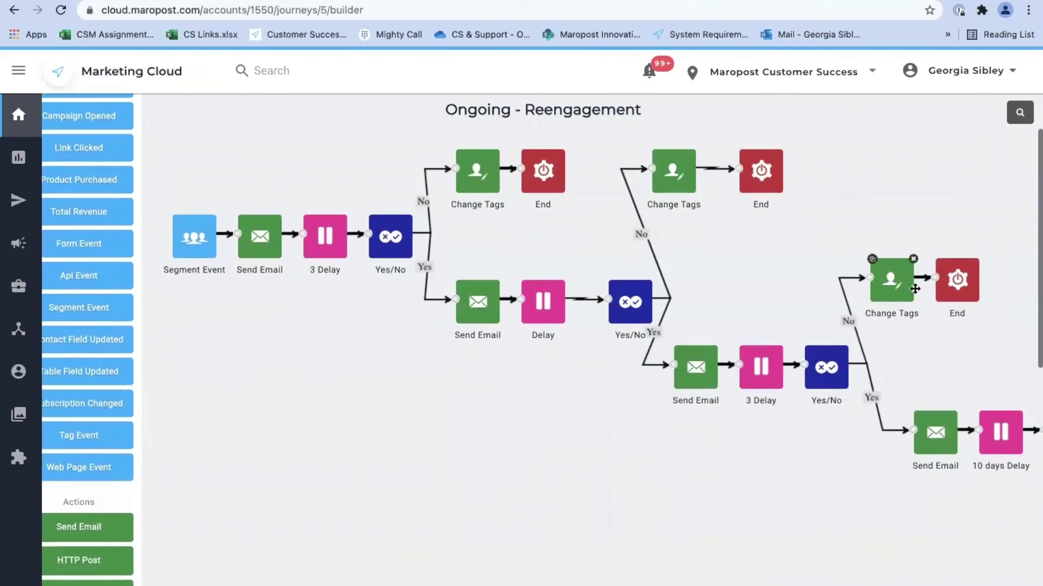
scroll(910, 394, right, 5)
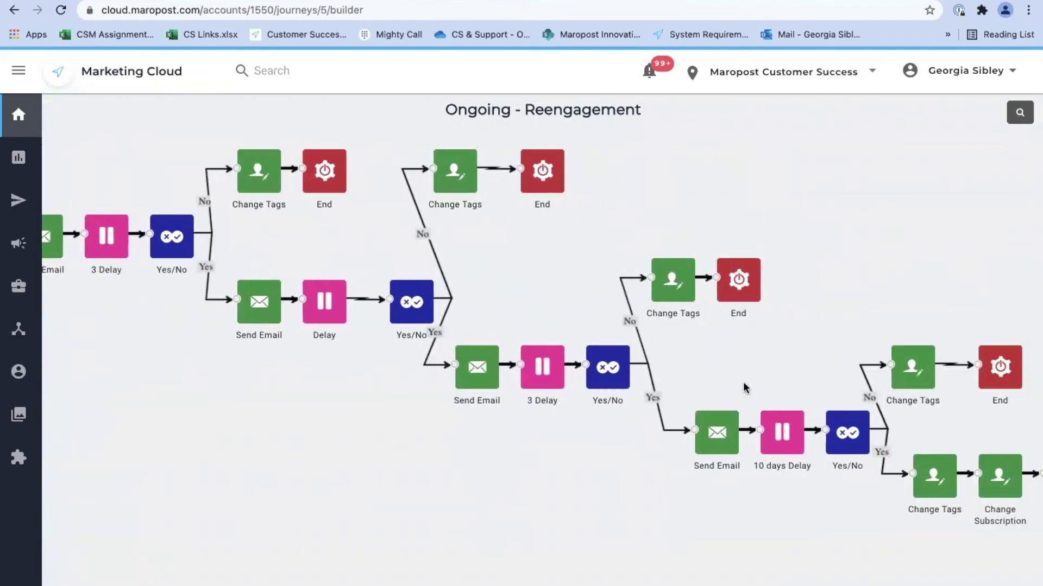
scroll(745, 388, right, 2)
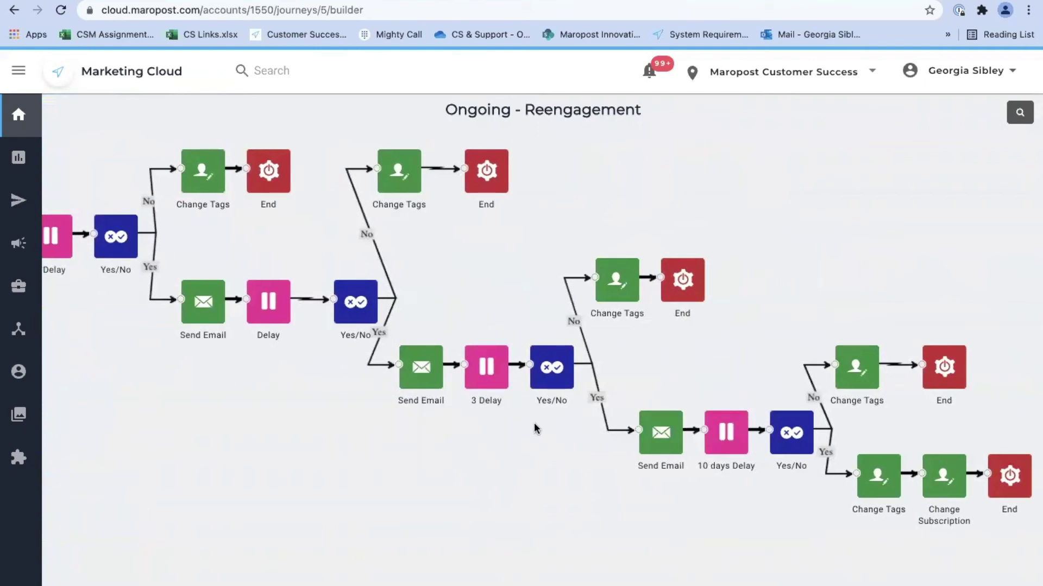
mouse_move(930, 495)
mouse_move(723, 433)
mouse_move(567, 382)
mouse_move(647, 428)
scroll(419, 375, left, 5)
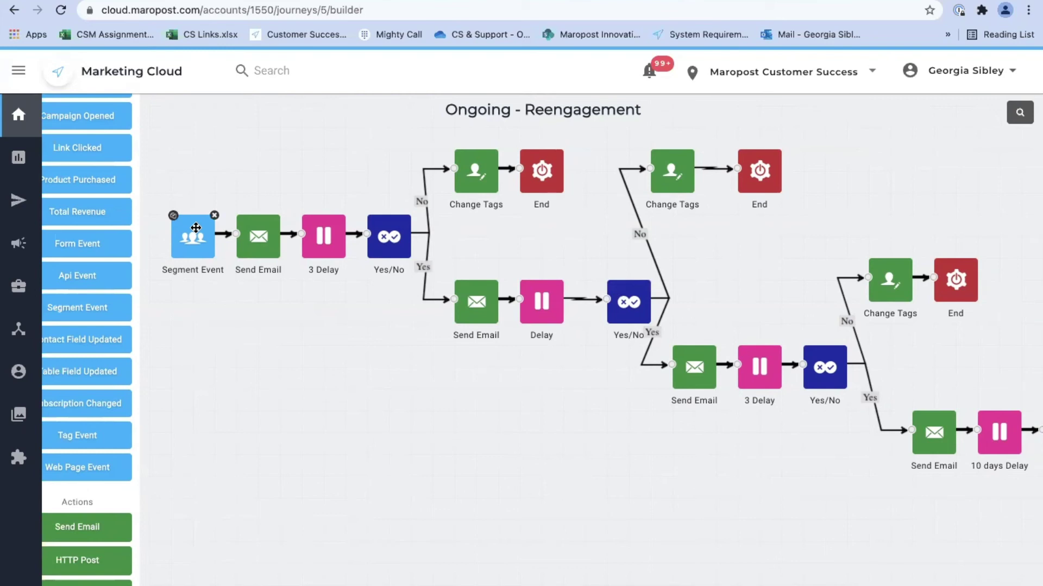
- Return to the Journeys list and open the Reengagement Large Batch journey
click(18, 328)
click(89, 368)
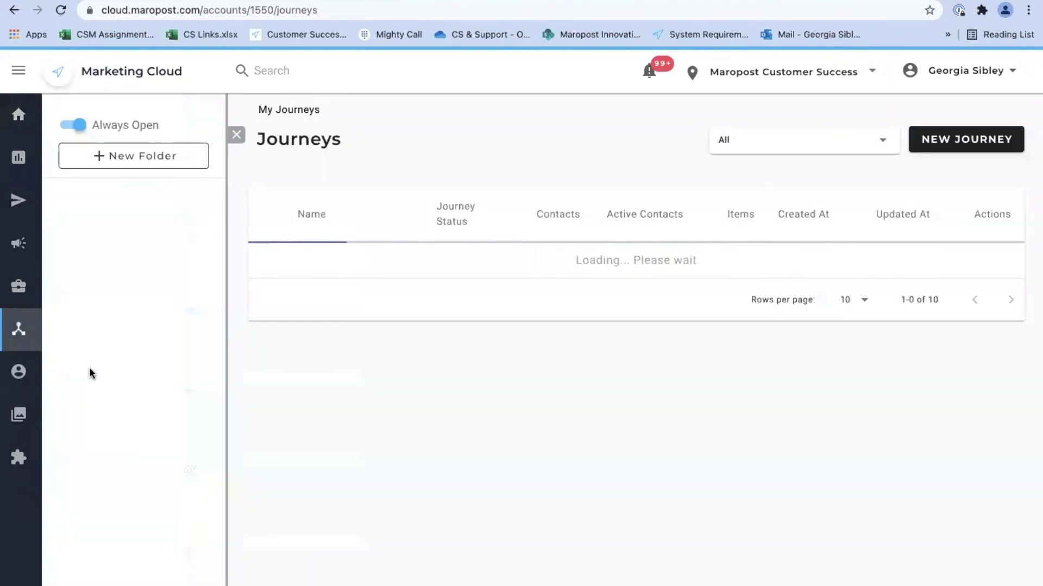
scroll(353, 368, down, 2)
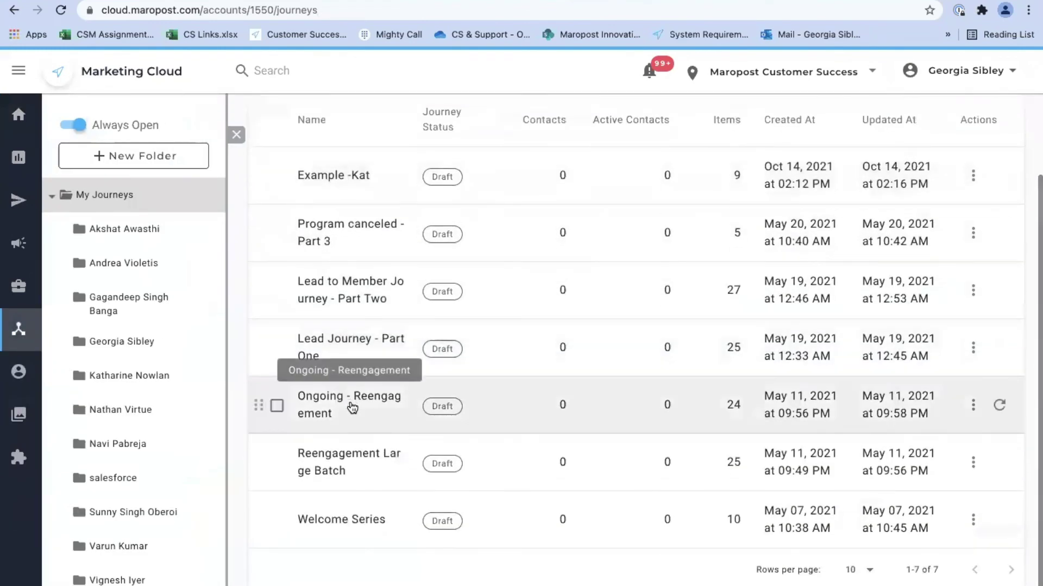
click(351, 443)
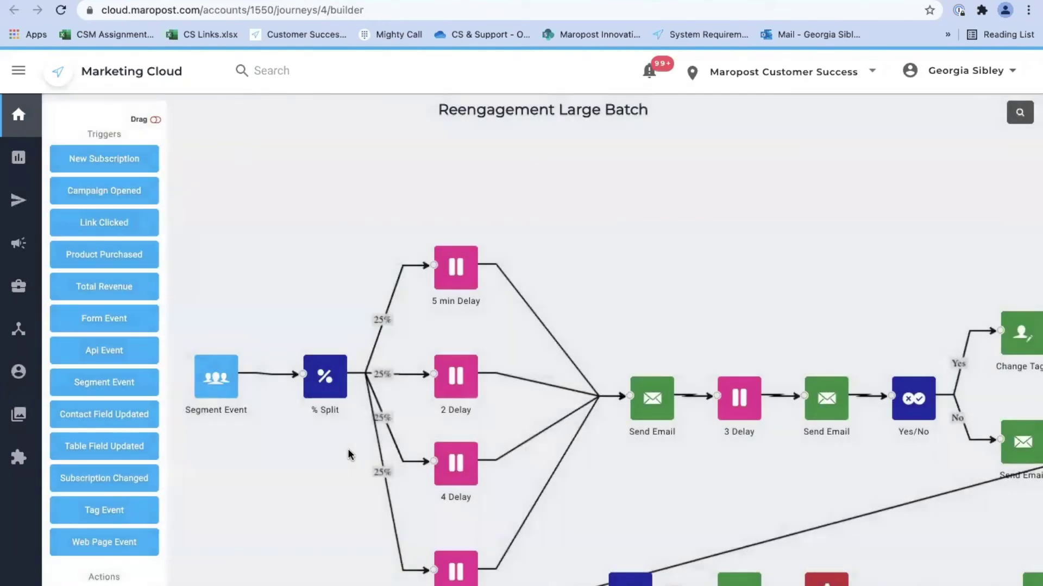
- Check the percentage options of the % Split filter and close its settings without changing them
scroll(348, 450, down, 1)
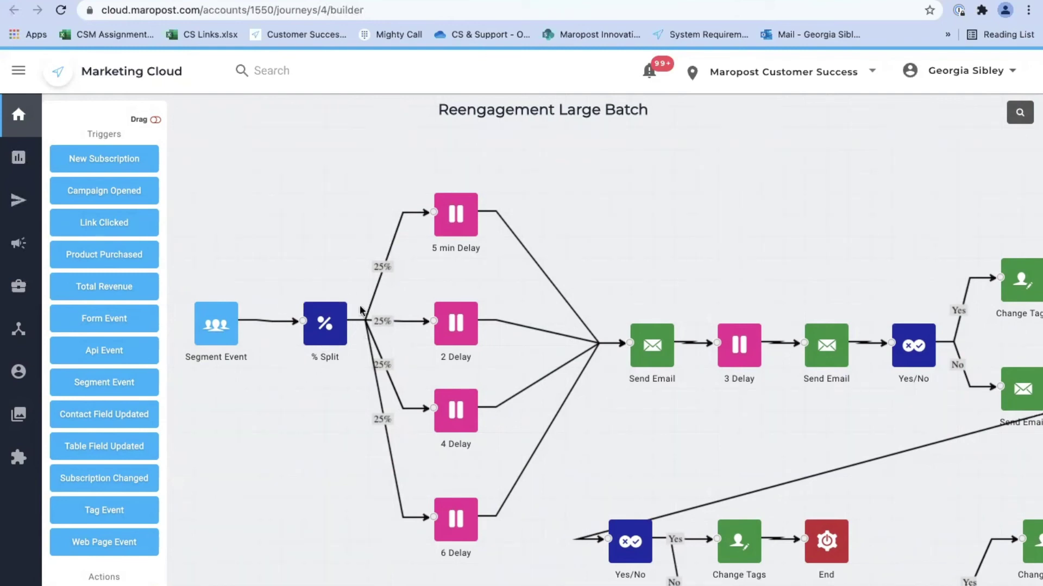
double_click(326, 339)
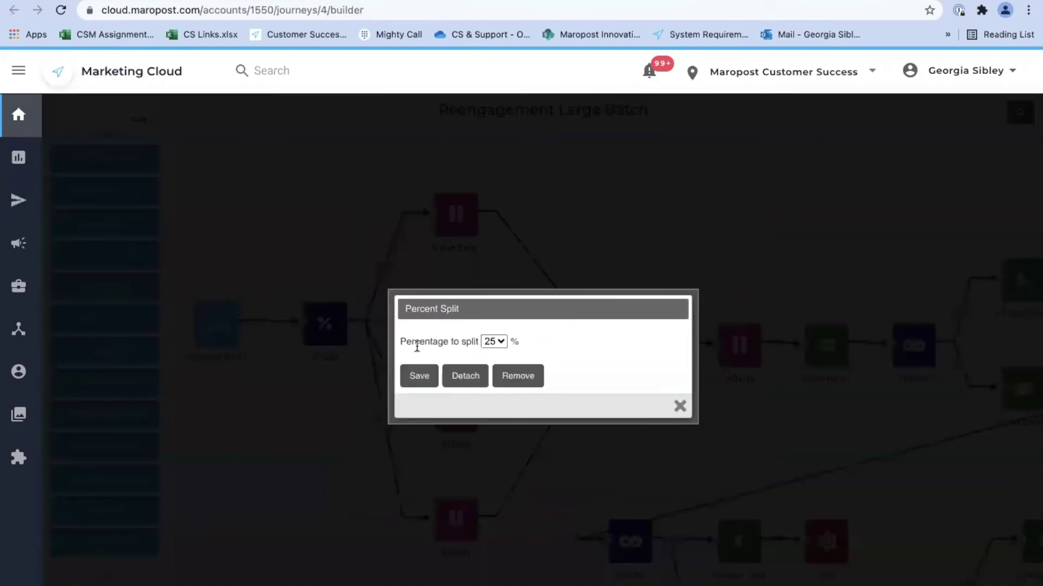
click(500, 341)
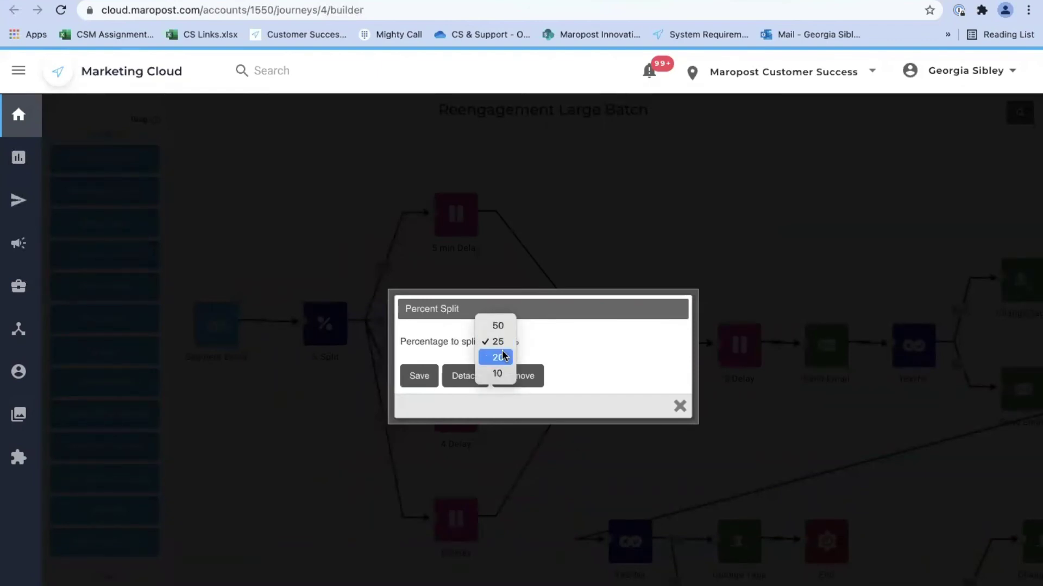
click(675, 405)
click(678, 406)
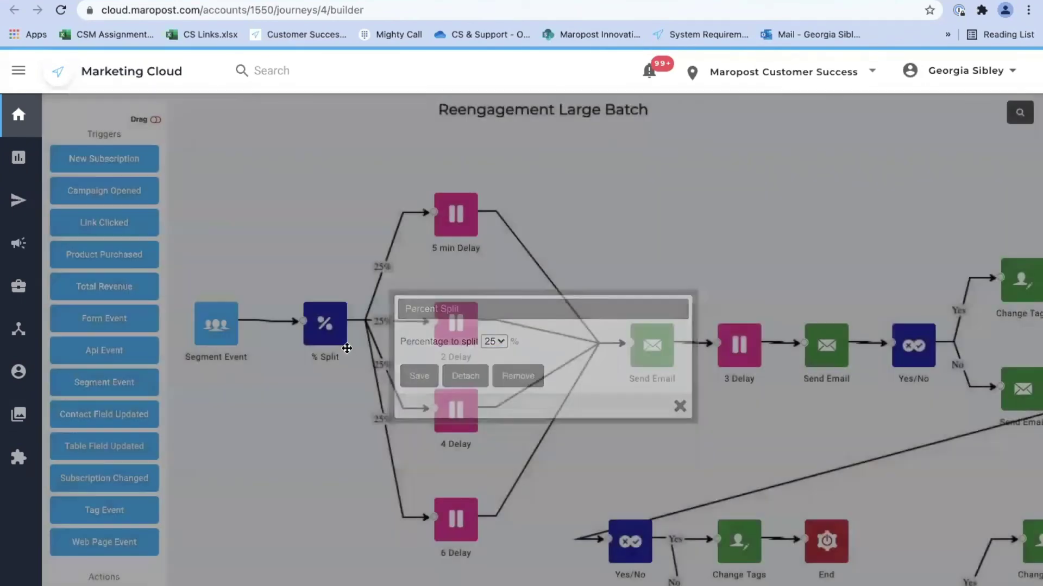
mouse_move(445, 220)
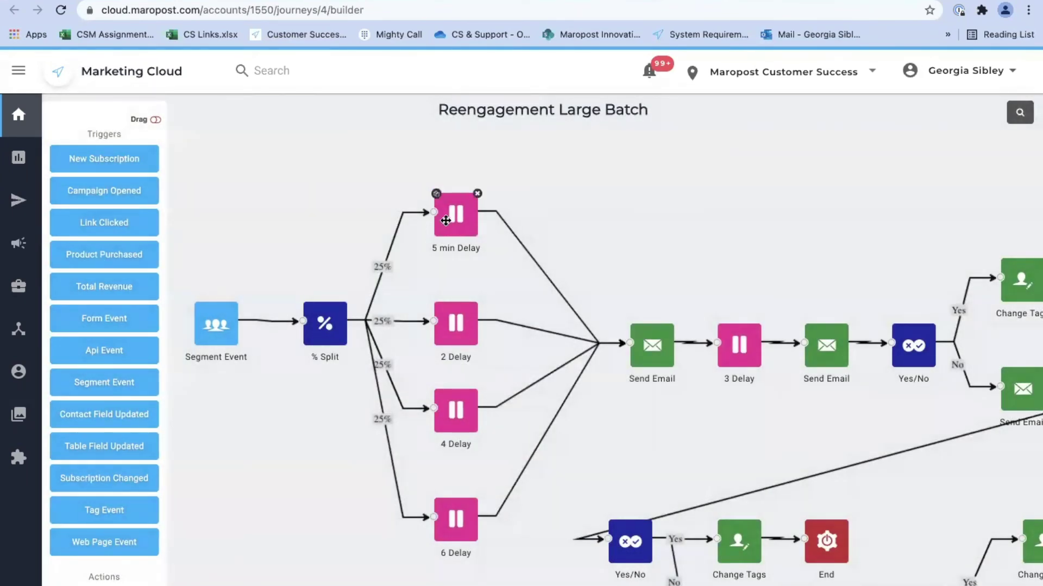